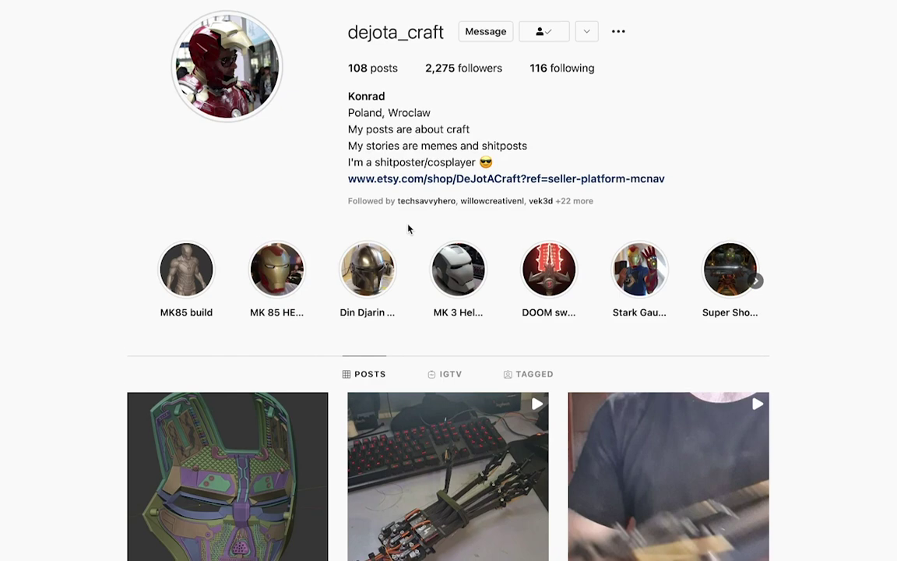
- Browse the craft creator's Instagram profile and look through the posted helmets and props
scroll(409, 228, "down", 5)
scroll(408, 228, "down", 4)
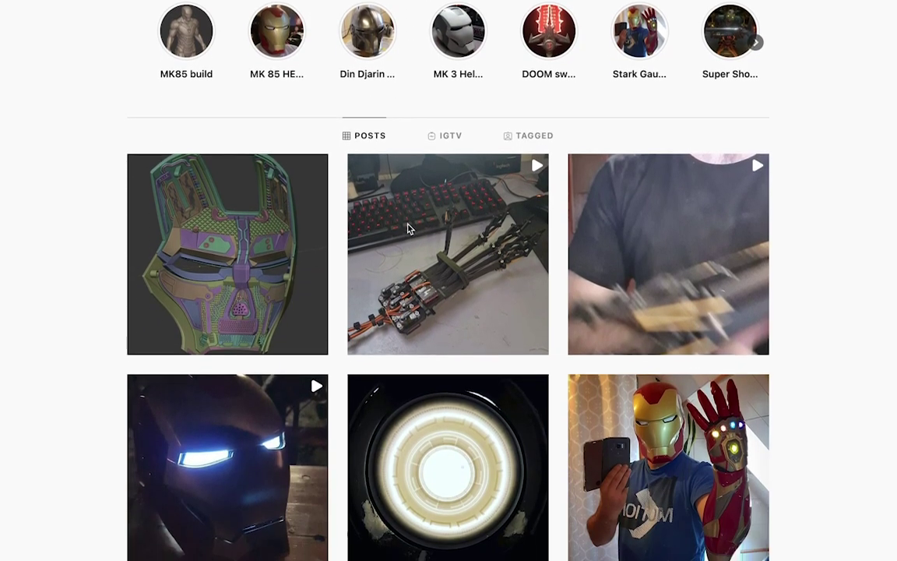
scroll(408, 228, "down", 10)
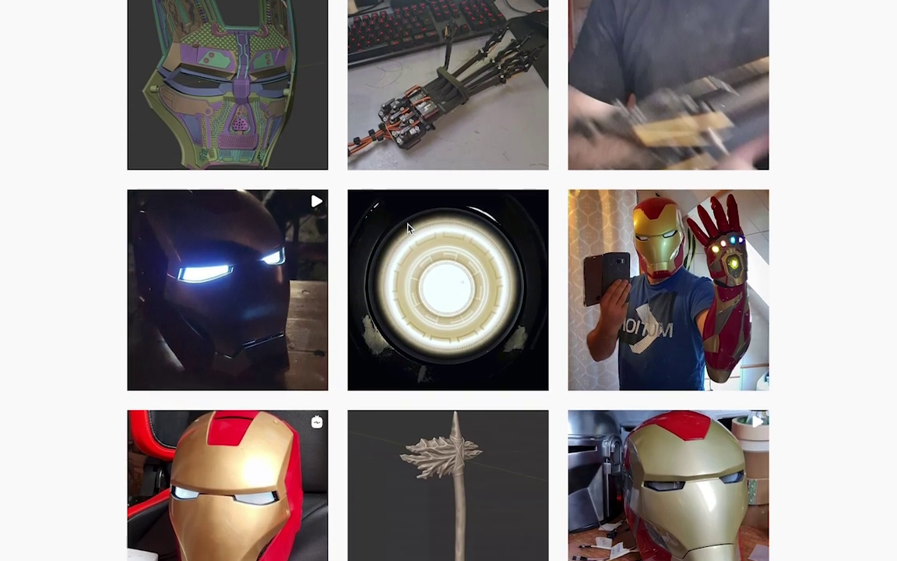
scroll(408, 228, "down", 10)
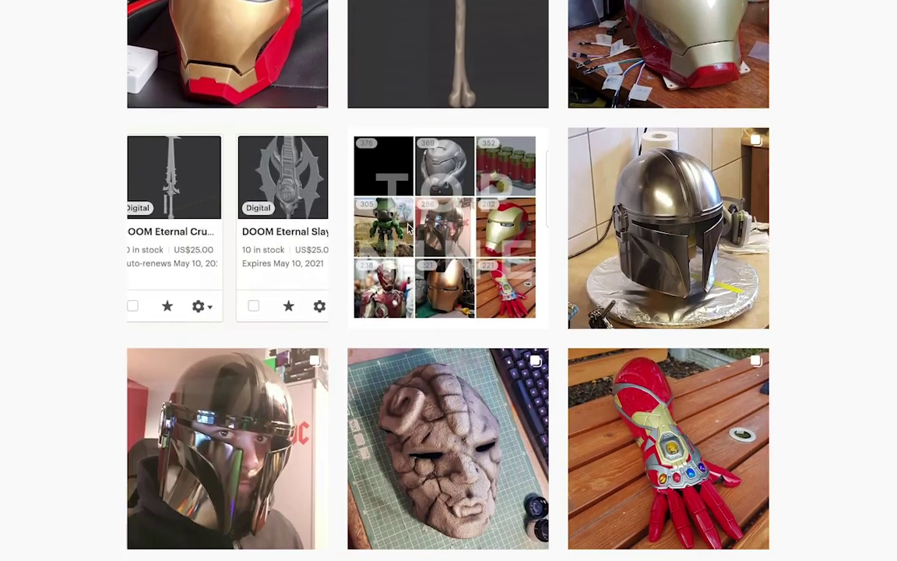
scroll(408, 228, "down", 10)
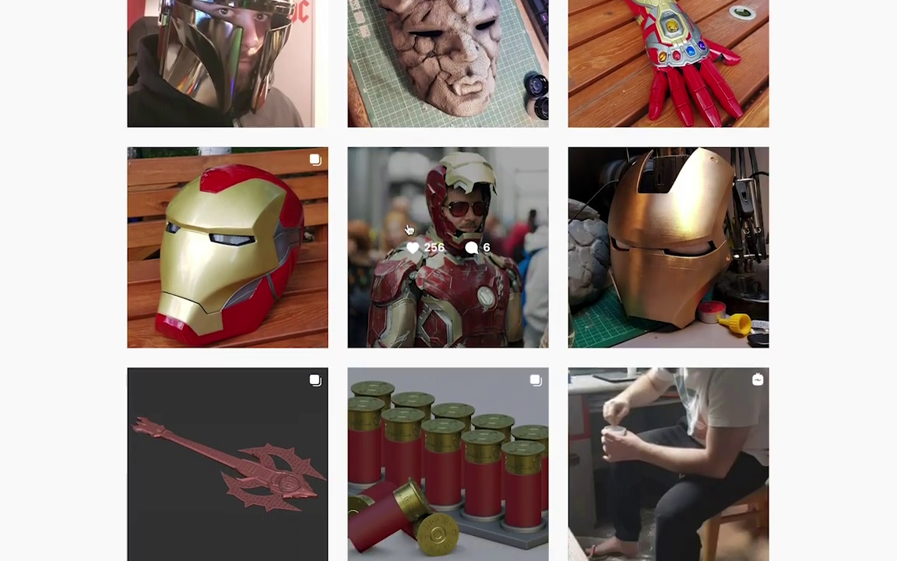
scroll(408, 228, "down", 9)
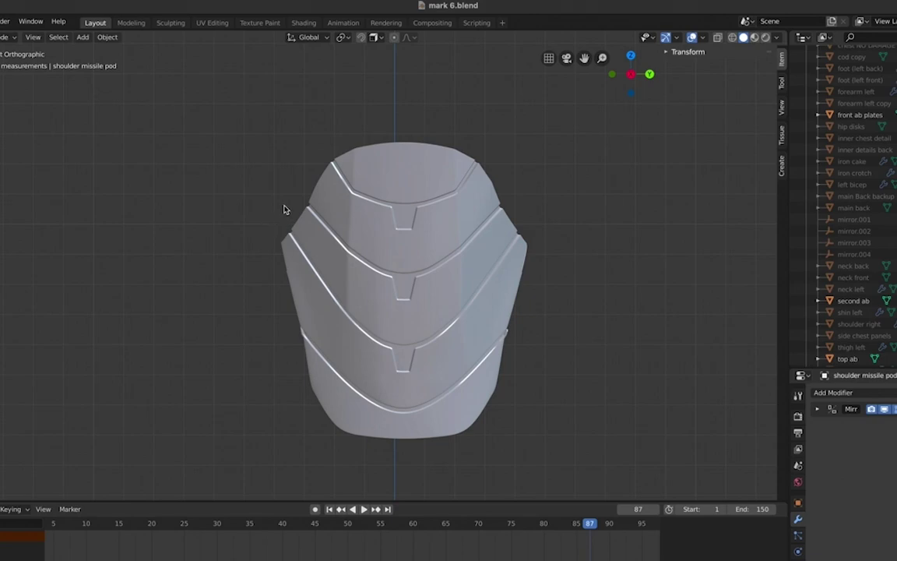
- Highlight the top ab, second ab and front ab plates objects in turn, and clear the selection
left_click(391, 160)
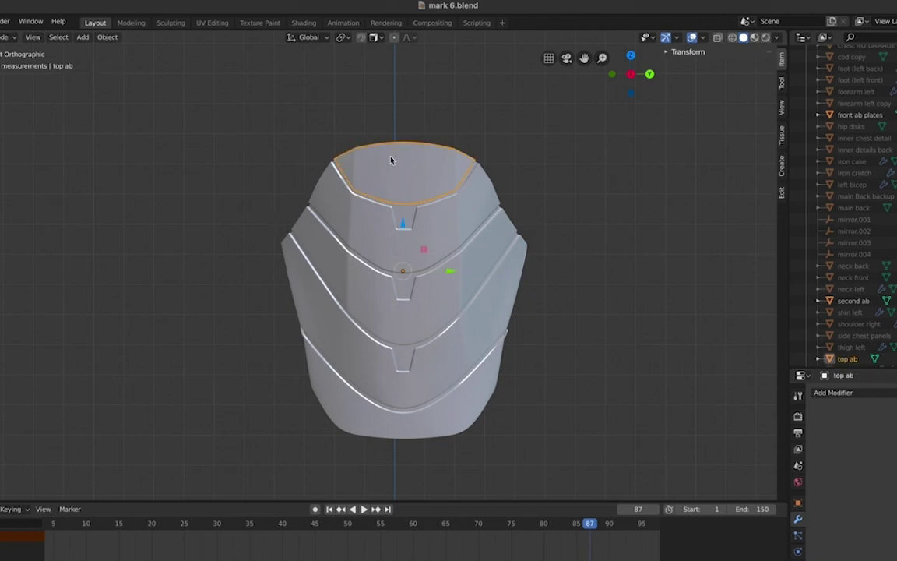
left_click(374, 225)
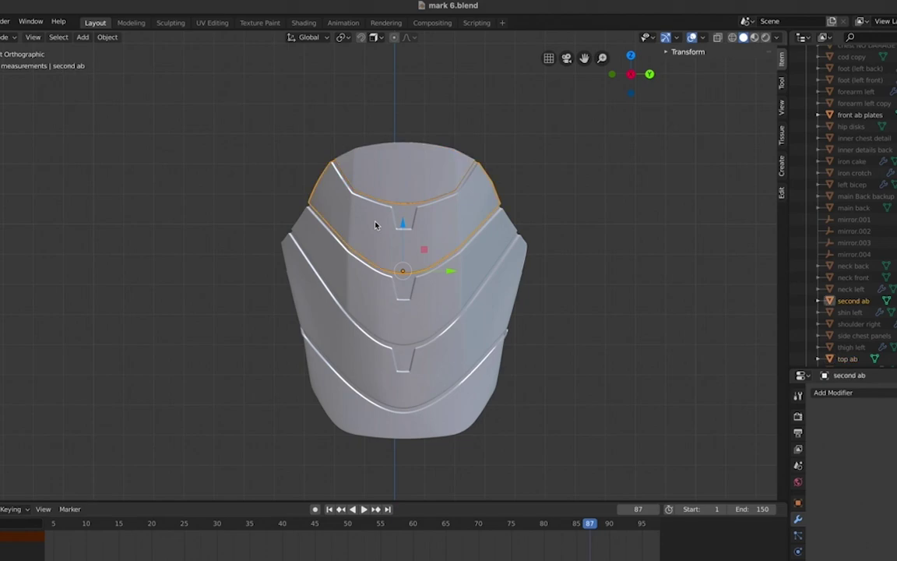
left_click(378, 344)
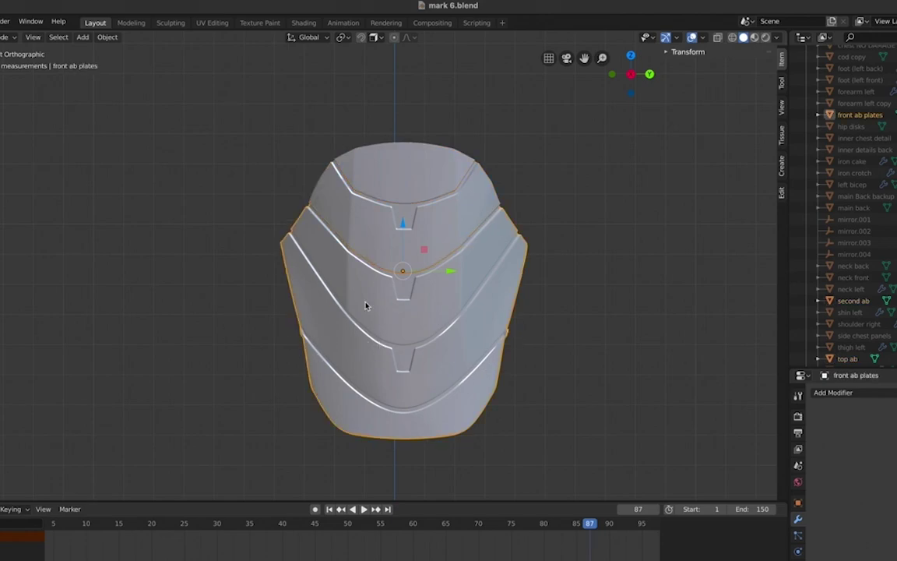
left_click(140, 180)
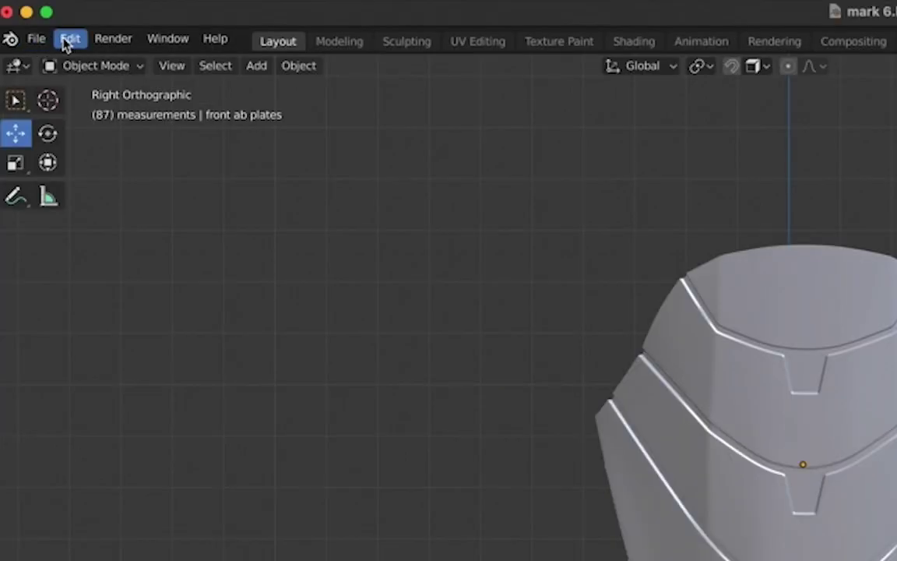
- Open the add-on preferences and filter the list to Enabled add-ons
left_click(0, 21)
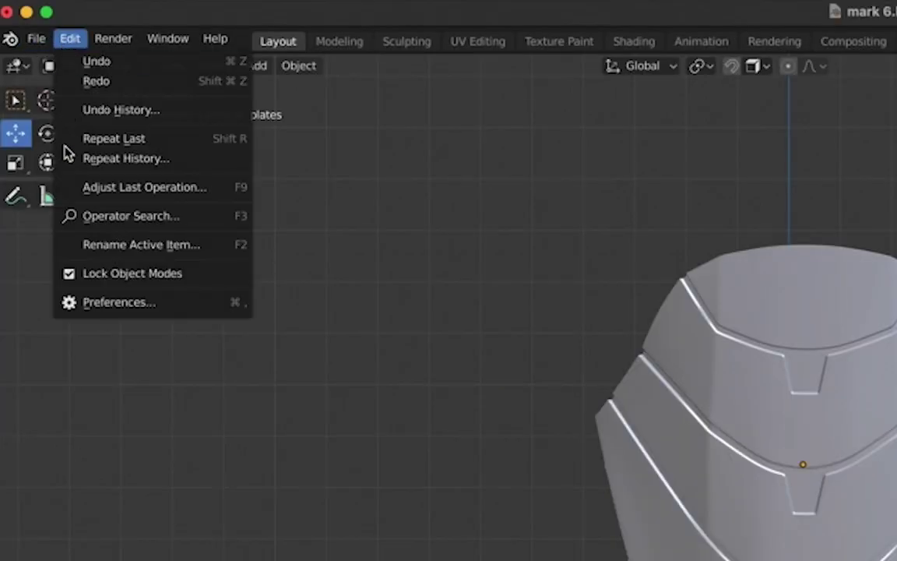
left_click(134, 310)
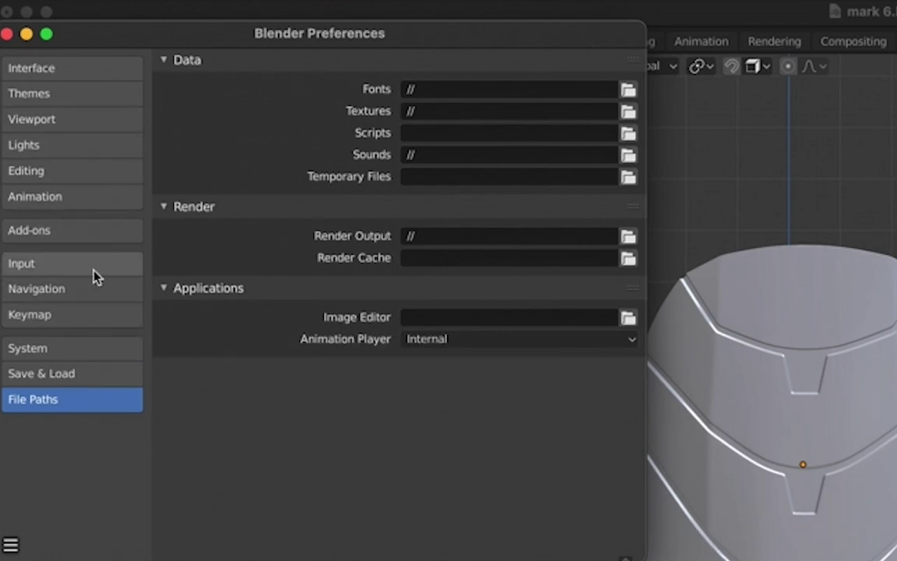
left_click(77, 236)
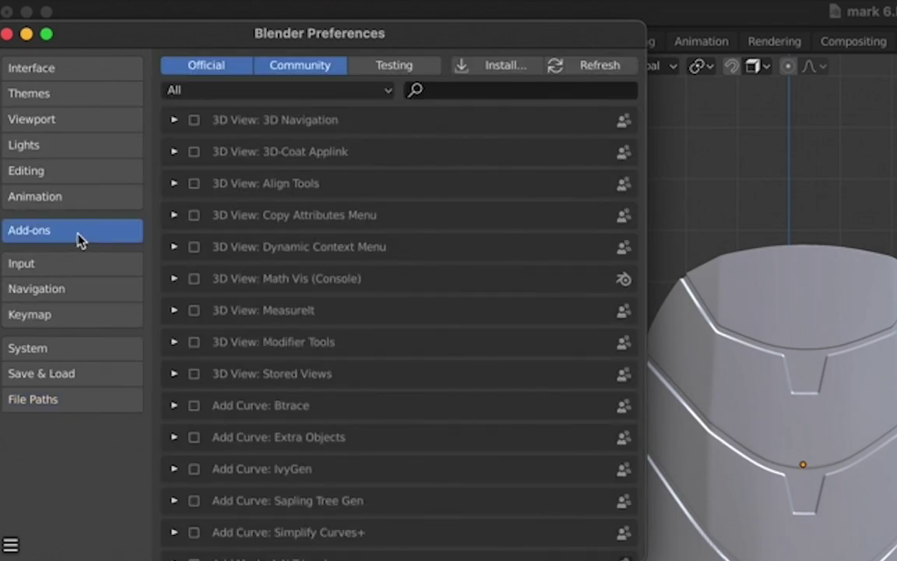
left_click(184, 90)
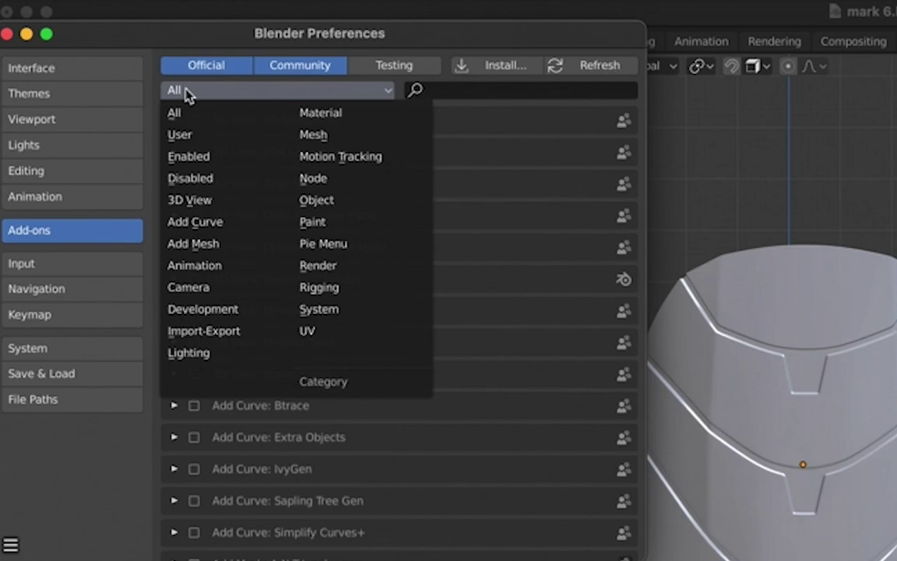
left_click(199, 158)
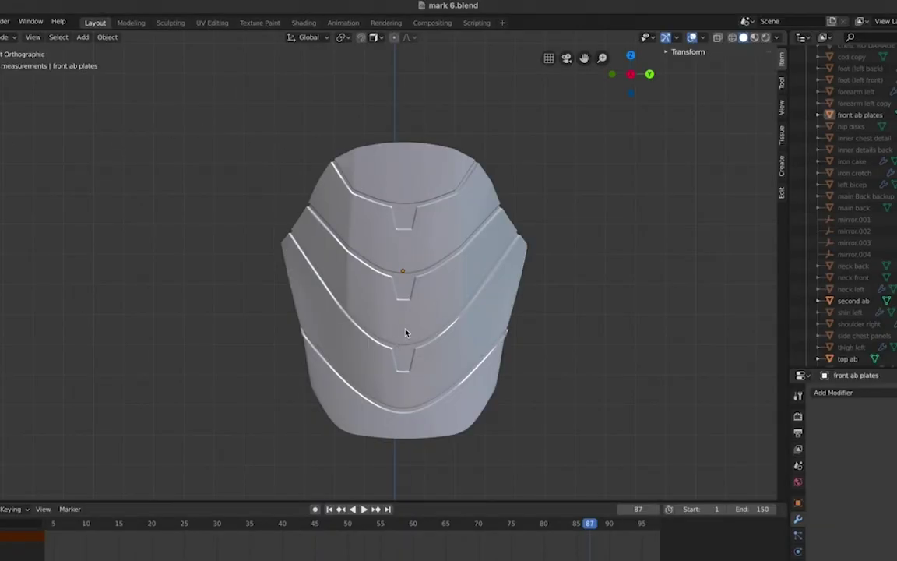
- Hide the second ab and top ab plates
left_click(399, 248)
key("h")
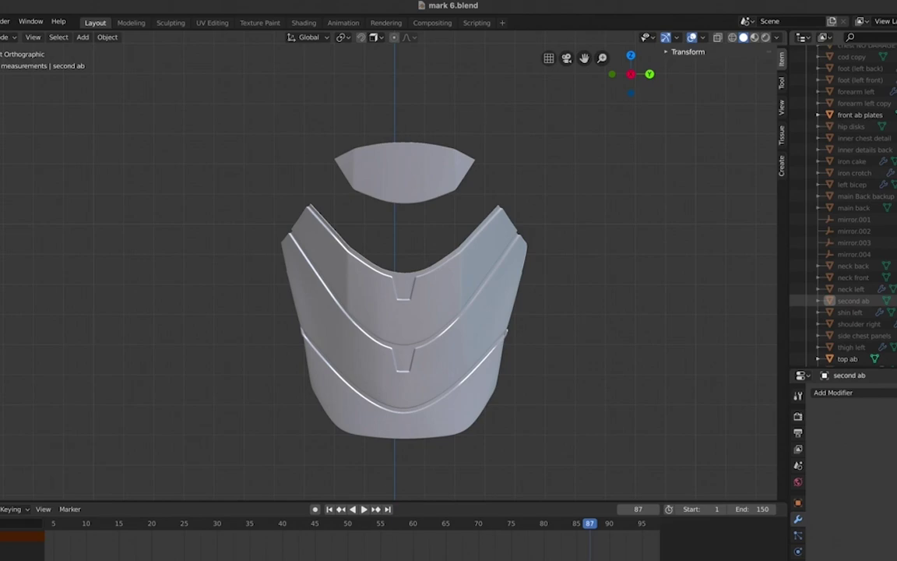
left_click(387, 155)
key("h")
- Select the front ab plates and add a Single Vert mesh to the scene
left_click(430, 285)
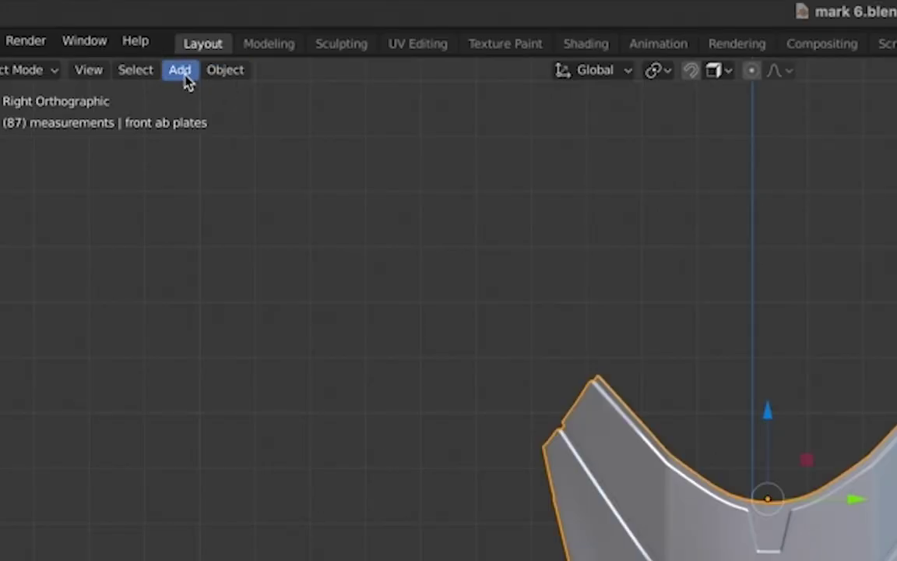
left_click(84, 37)
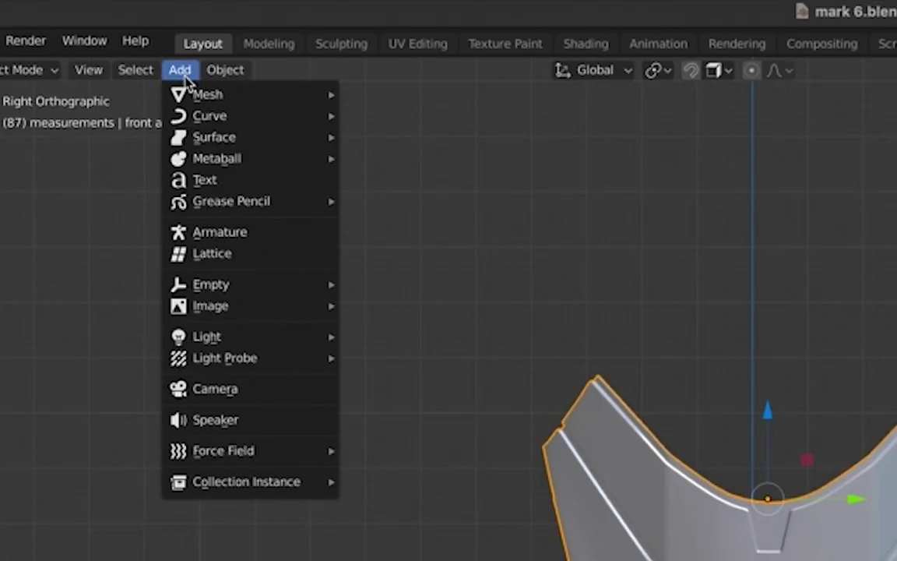
mouse_move(178, 92)
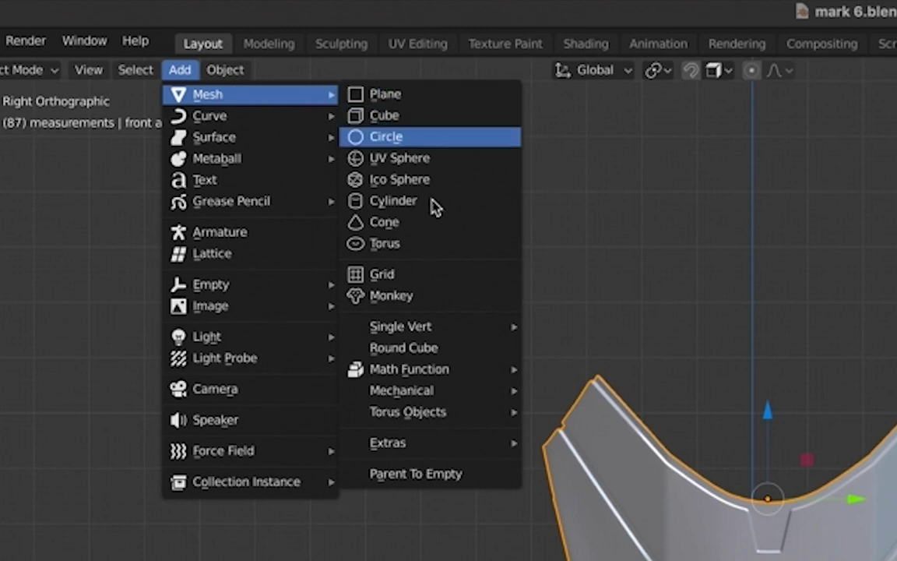
mouse_move(438, 332)
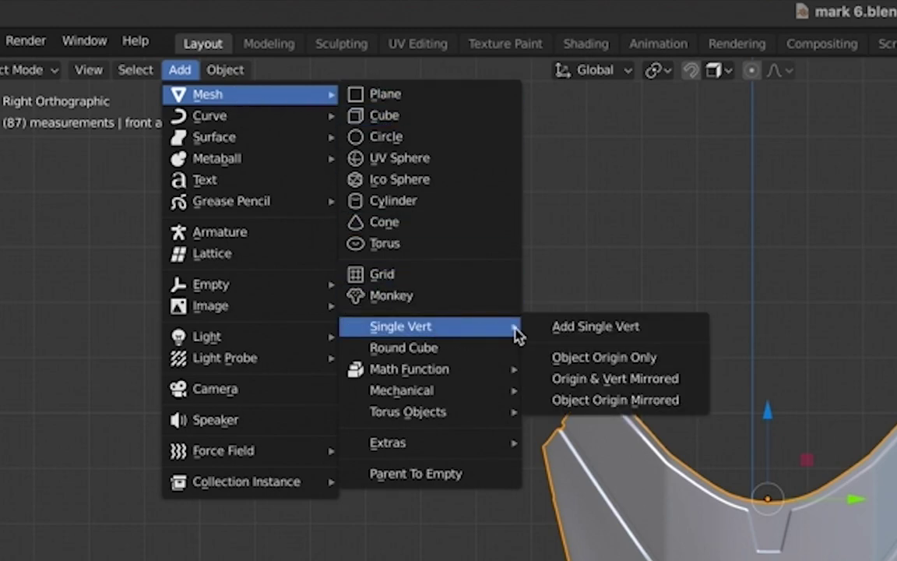
left_click(542, 328)
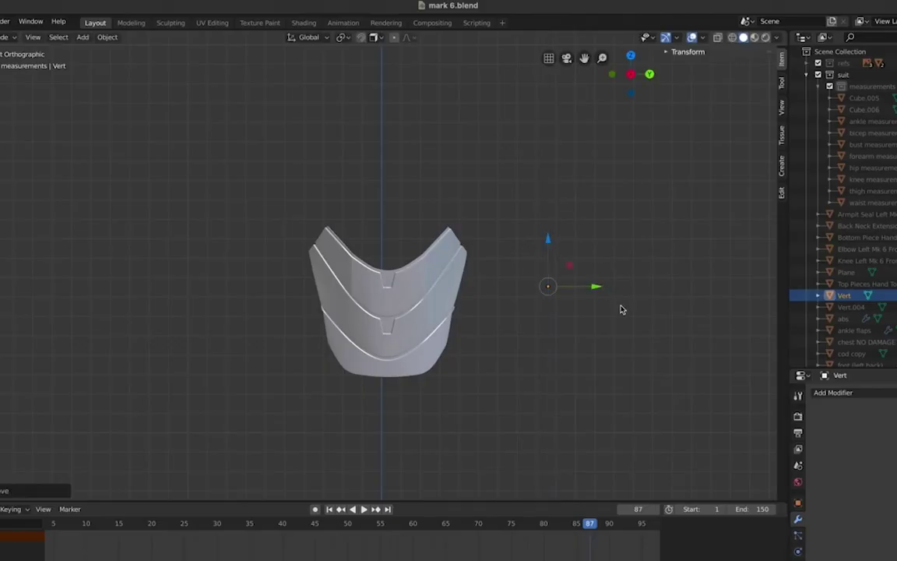
- Move the single vertex along the Y axis until it overlaps the front ab plates in the side view
left_click_drag(597, 286, 452, 285)
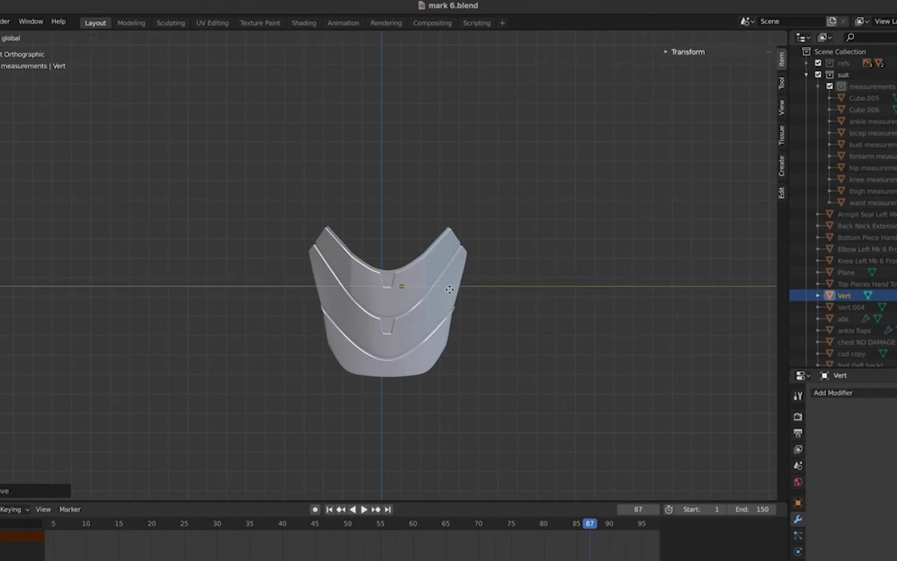
left_click(450, 293)
scroll(370, 169, "up", 4)
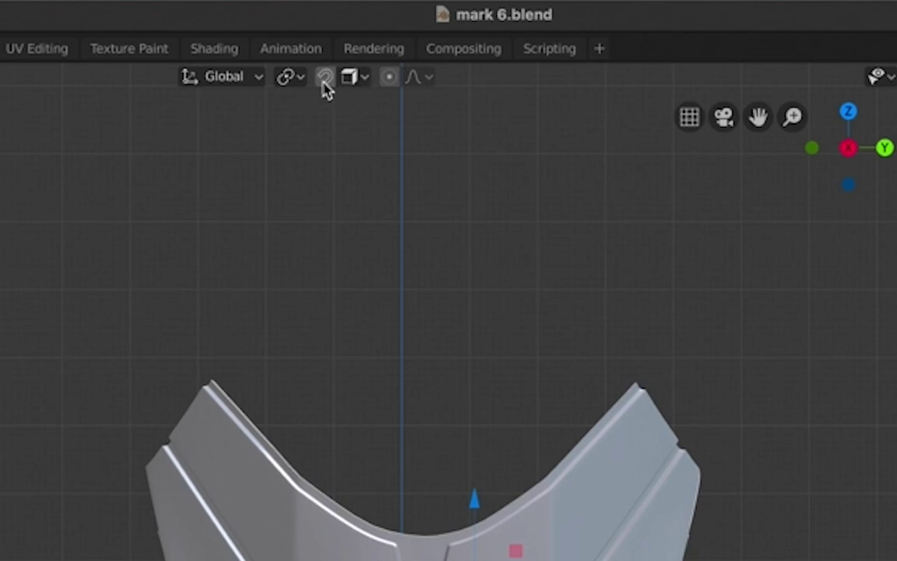
- Enable snapping with Face as the snap element
left_click(325, 77)
left_click(363, 79)
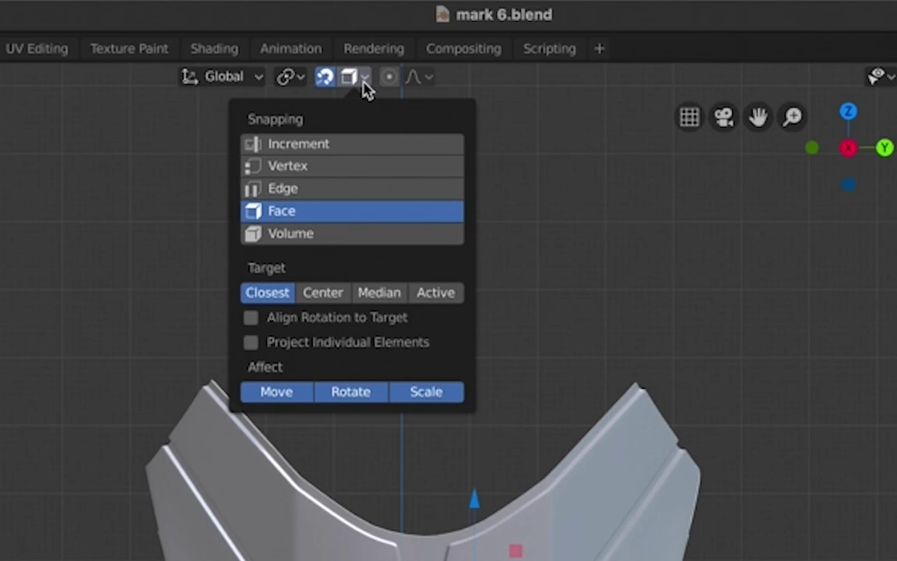
left_click(363, 83)
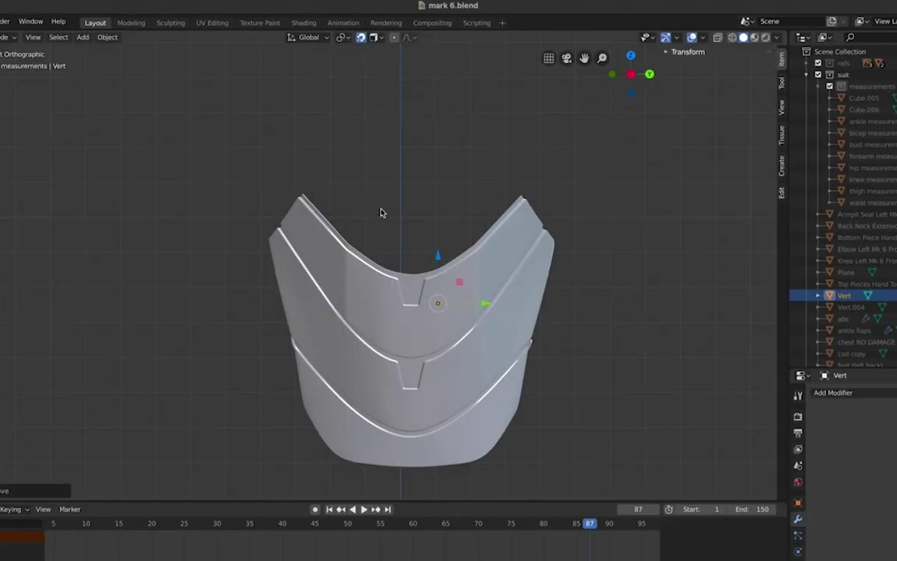
- Move the vertex along the X axis to the front surface of the ab plates
scroll(364, 408, "right", 10)
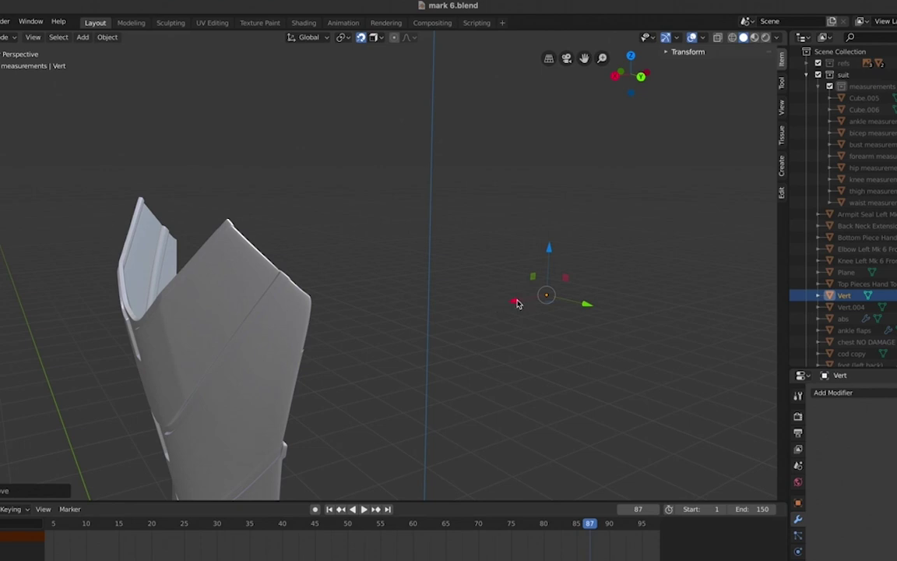
key("g")
key("x")
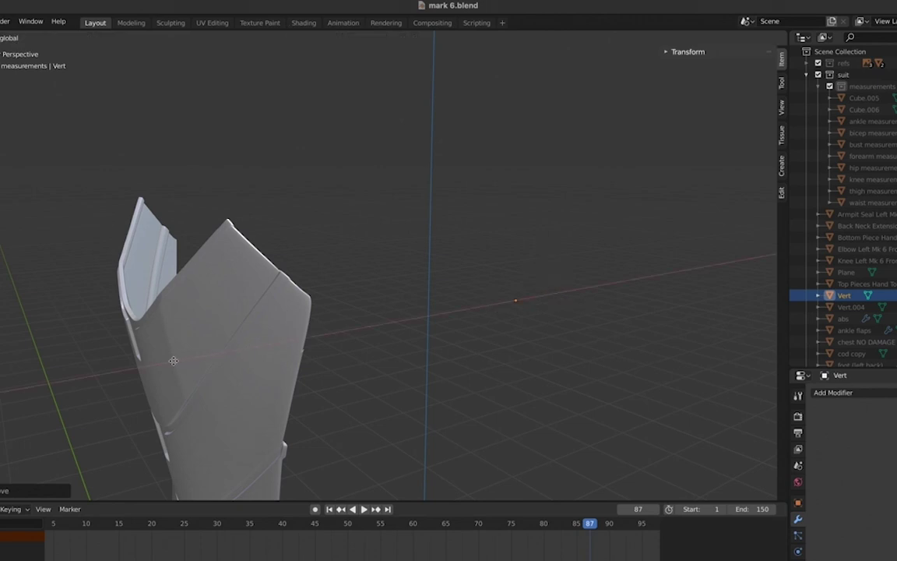
left_click(150, 370)
scroll(150, 370, "right", 10)
scroll(151, 370, "down", 8)
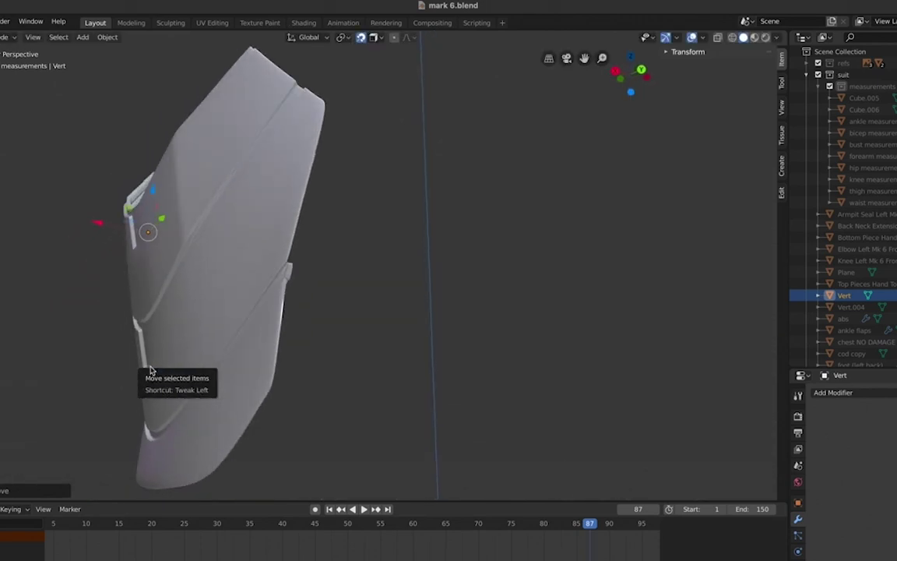
- Snap the vertex onto the plate's surface and place it on the seam below the uppermost visible plate, just beside the centre notch
scroll(150, 370, "down", 3)
left_click_drag(168, 206, 184, 173)
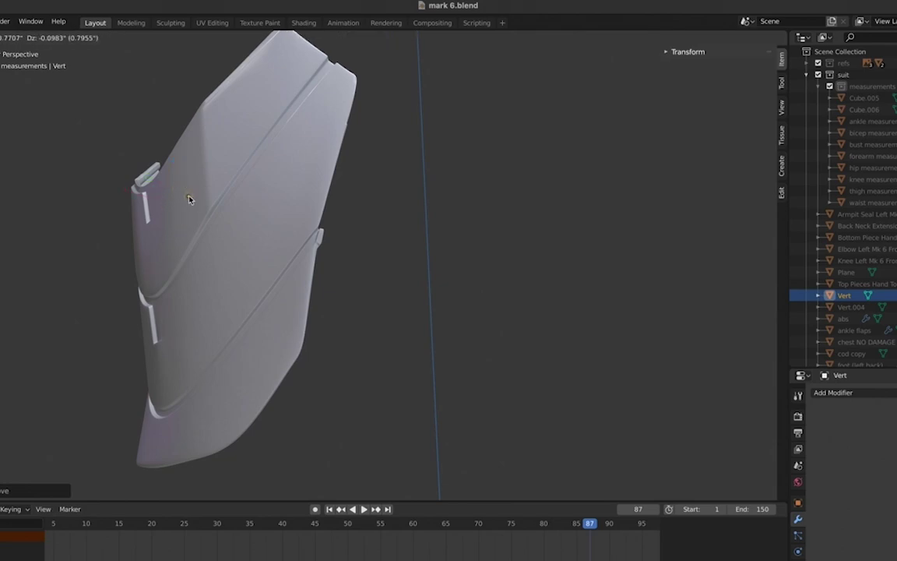
left_click(189, 199)
key("KP_3")
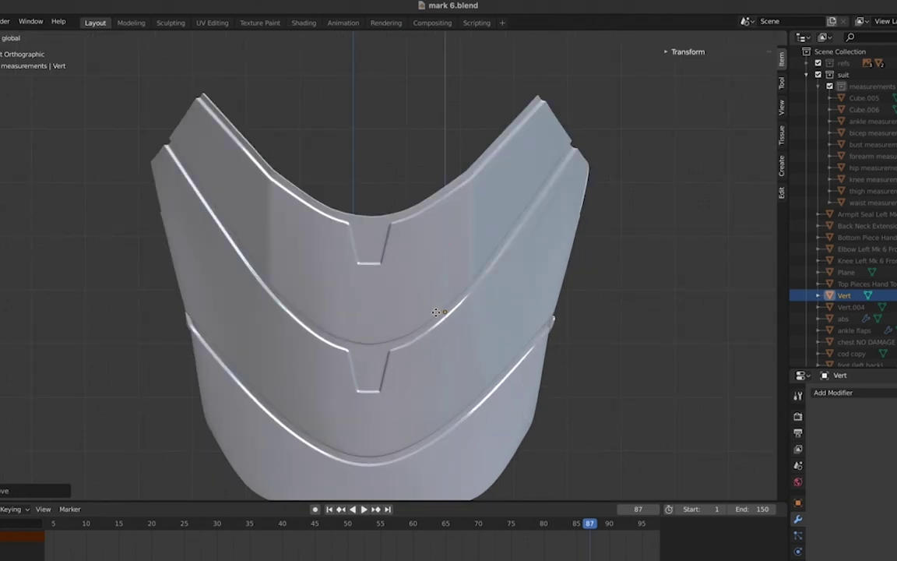
left_click(397, 318)
scroll(397, 319, "up", 2)
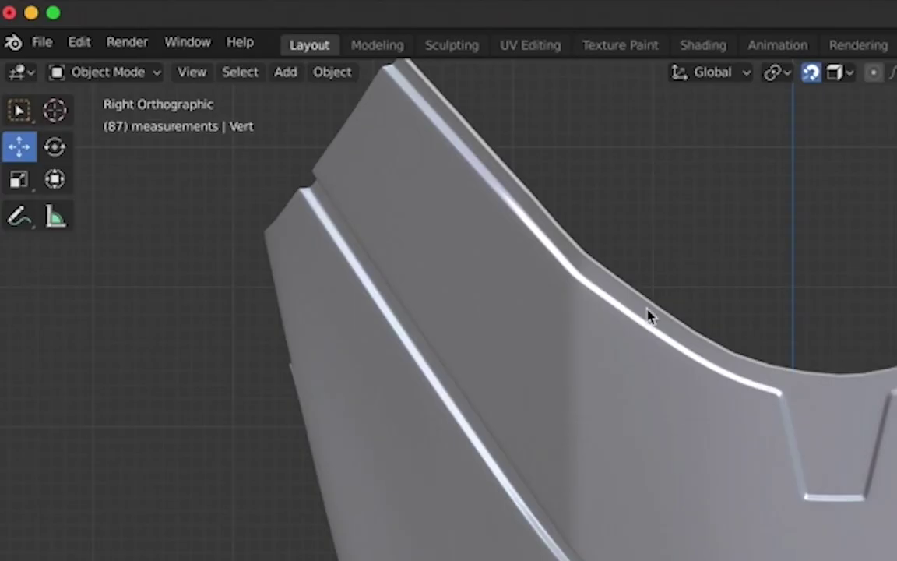
- Enter Edit Mode and extrude a chain of vertices from the single vertex along the curved seam to just past the plate's outer edge
left_click(125, 72)
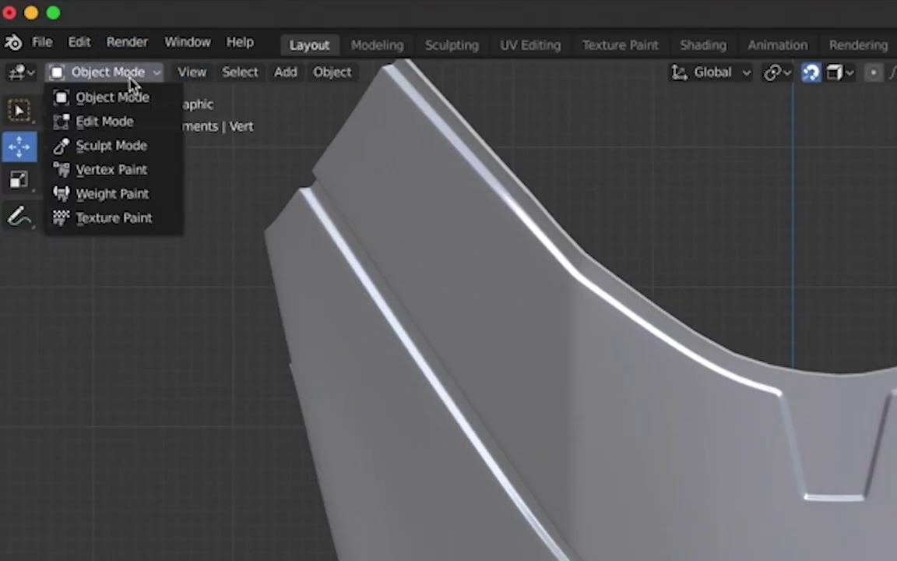
left_click(125, 122)
key("e")
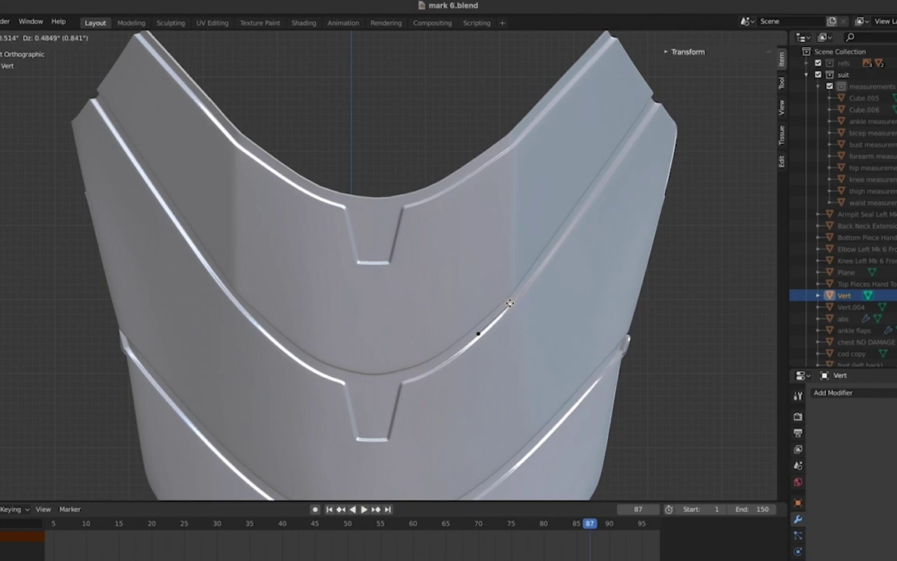
left_click(509, 303)
key("e")
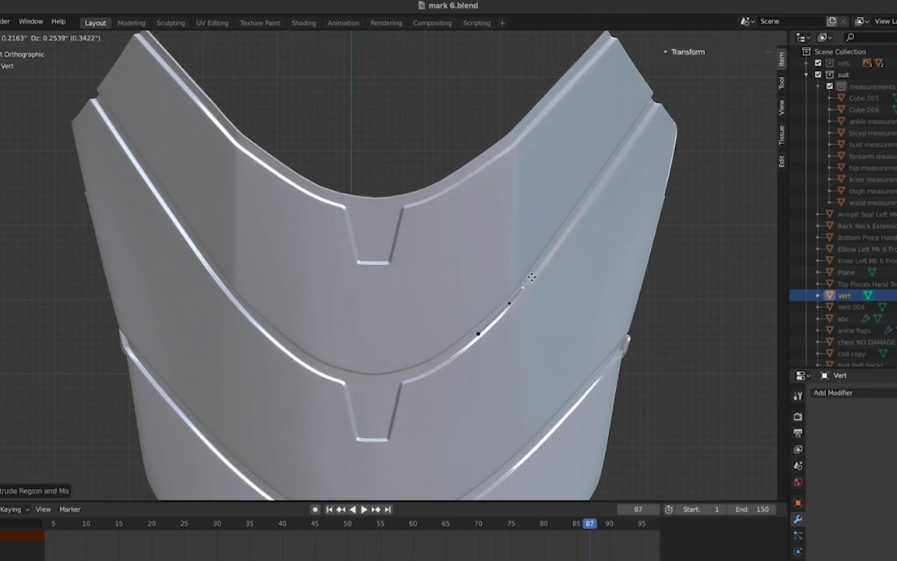
left_click(543, 261)
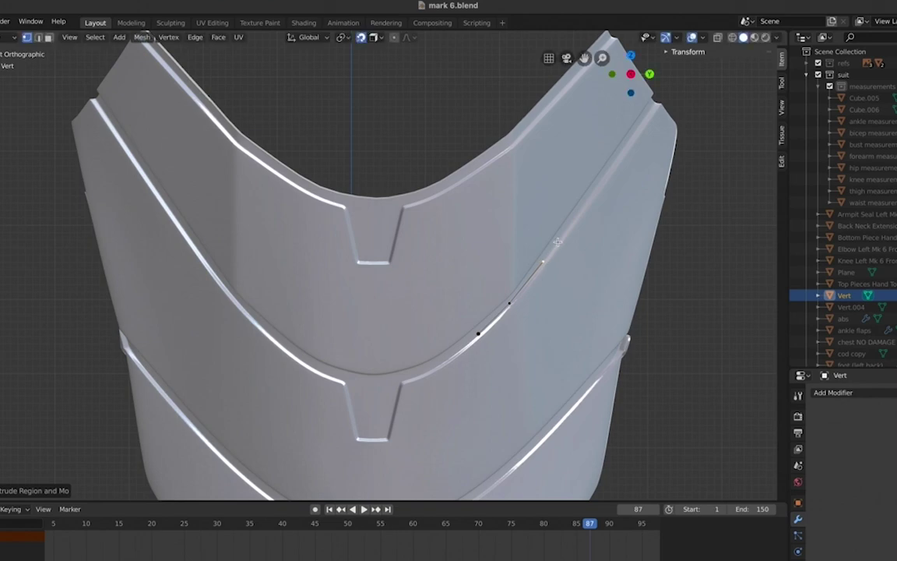
key("e")
left_click(606, 171)
key("e")
left_click(641, 123)
key("e")
left_click(664, 92)
- Continue extruding vertices from the seam's outer end around the plate's upper corner and through the open space above it toward the centre
scroll(667, 86, "down", 2)
key("e")
left_click(539, 51)
key("e")
left_click(450, 103)
key("e")
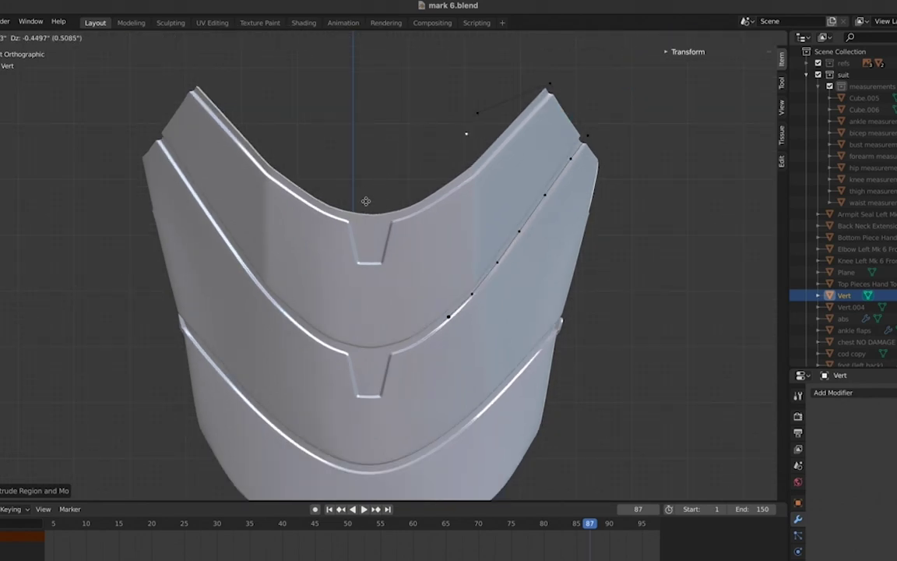
left_click(366, 200)
- Move the last vertex along Y and Z to sit above the plate's centre dip, and extrude it along Y across the centre
key("g")
key("y")
left_click(436, 190)
key("g")
key("z")
left_click(342, 165)
key("e")
key("y")
left_click(299, 172)
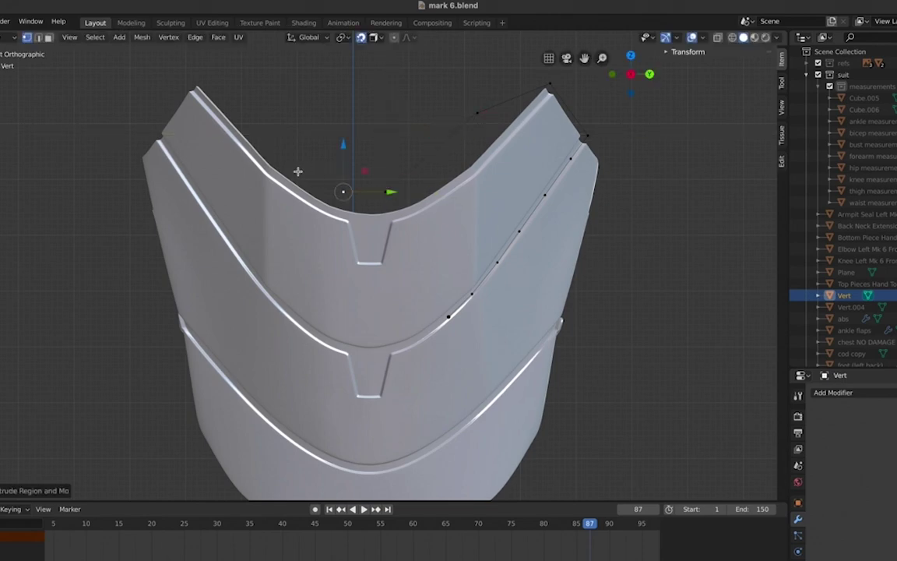
- Extrude the outline around the opposite upper corner of the plate and back to the outer end of the seam
key("e")
left_click(222, 105)
key("e")
left_click(160, 61)
key("e")
left_click(110, 130)
left_click(179, 171)
- Extrude vertices down along the opposite half of the curved seam to the near edge of the centre notch
key("e")
left_click(220, 231)
key("e")
left_click(256, 282)
key("e")
left_click(282, 314)
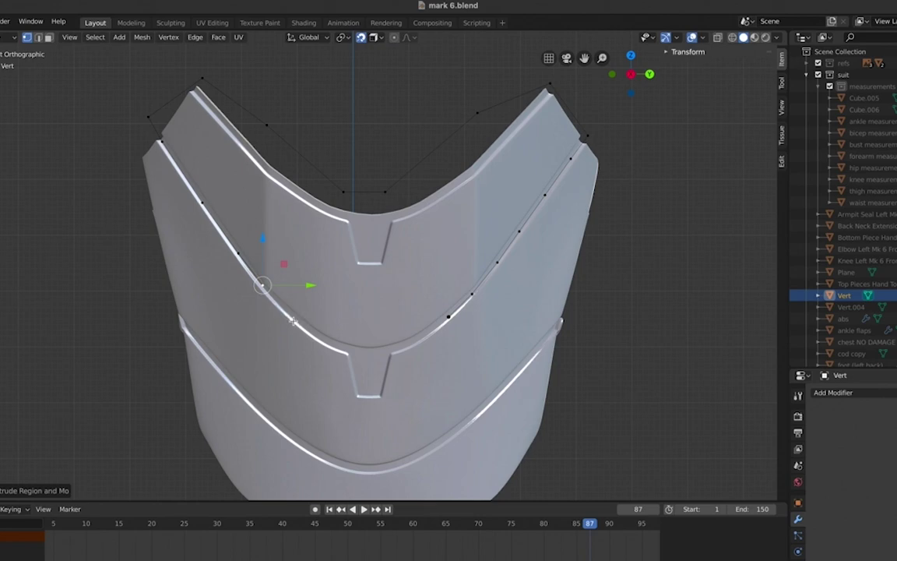
key("e")
left_click(293, 319)
key("e")
left_click(321, 339)
key("e")
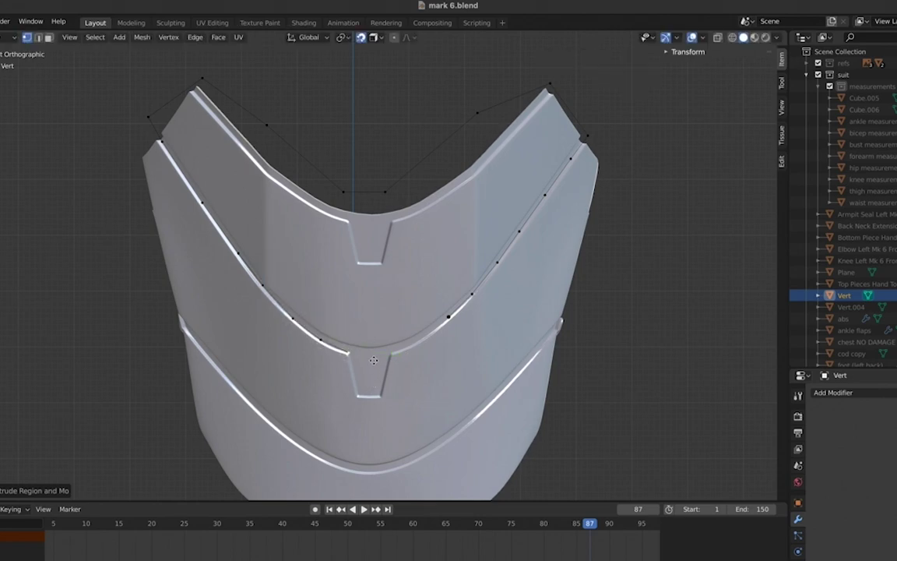
- Extrude vertices across the centre notch and up along the seam until just short of the starting vertex
key("e")
left_click(391, 352)
key("e")
left_click(419, 340)
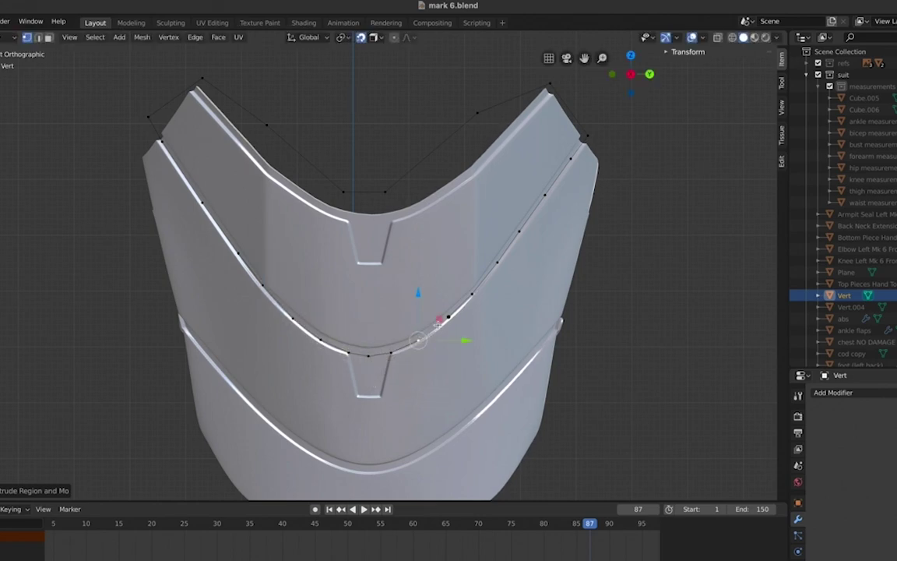
key("e")
key("f")
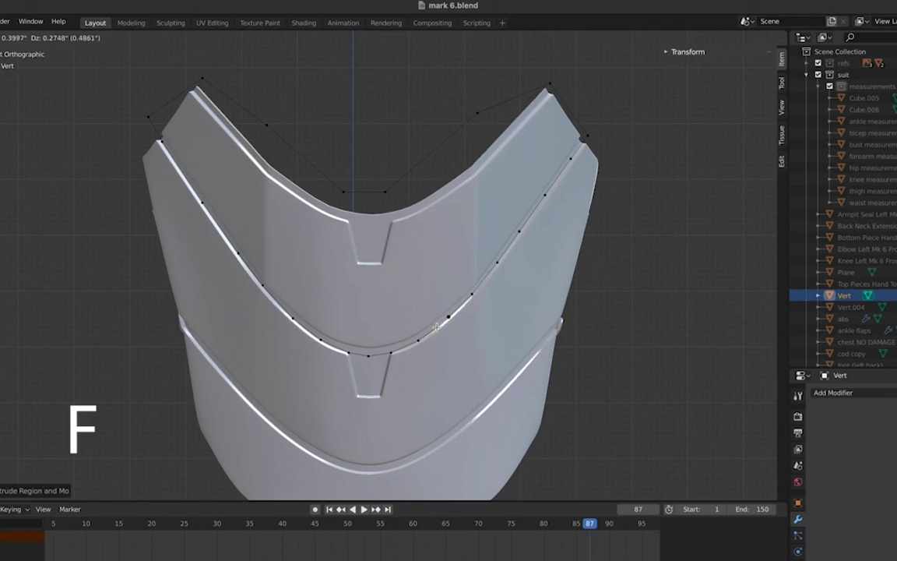
left_click(437, 327)
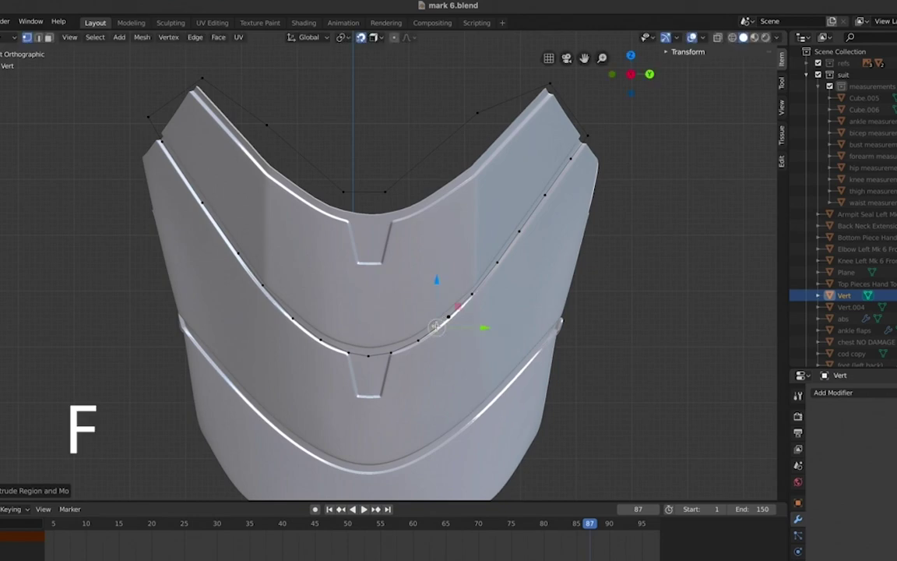
- Select all vertices of the traced outline and fill them with a face
left_click(666, 36)
left_click(666, 37)
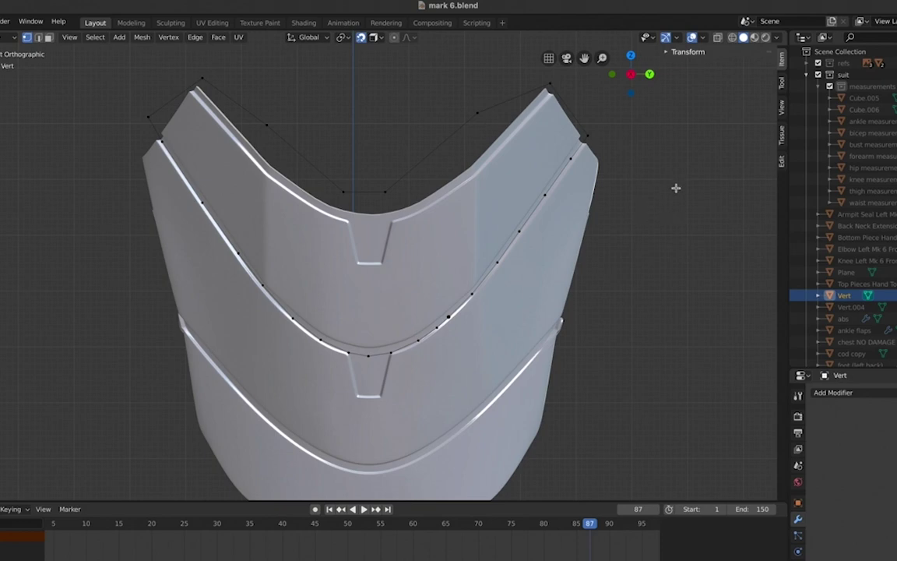
key("a")
key("f")
- Extrude the filled face along its normal, forward past the front surface of the ab plates, checking it in the front view
key("KP_1")
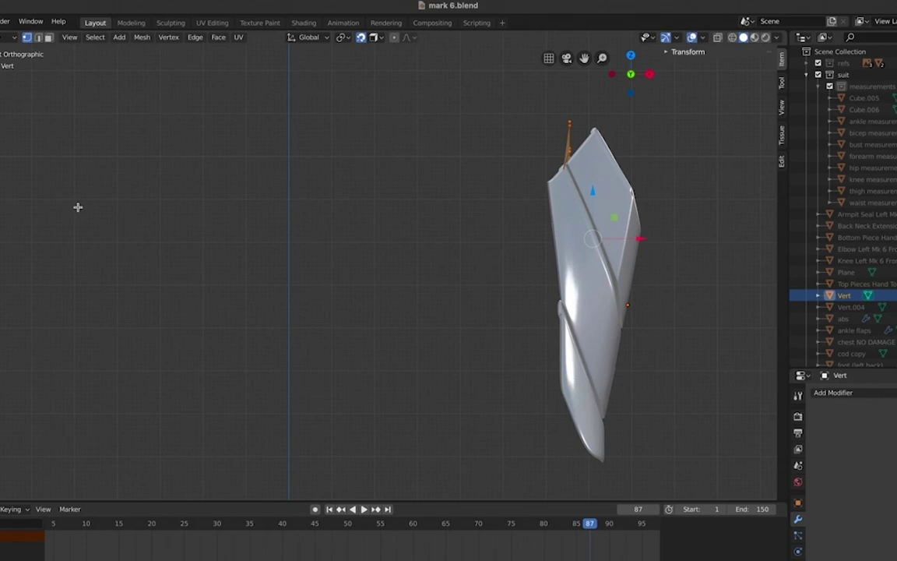
scroll(280, 207, "right", 5, "shift")
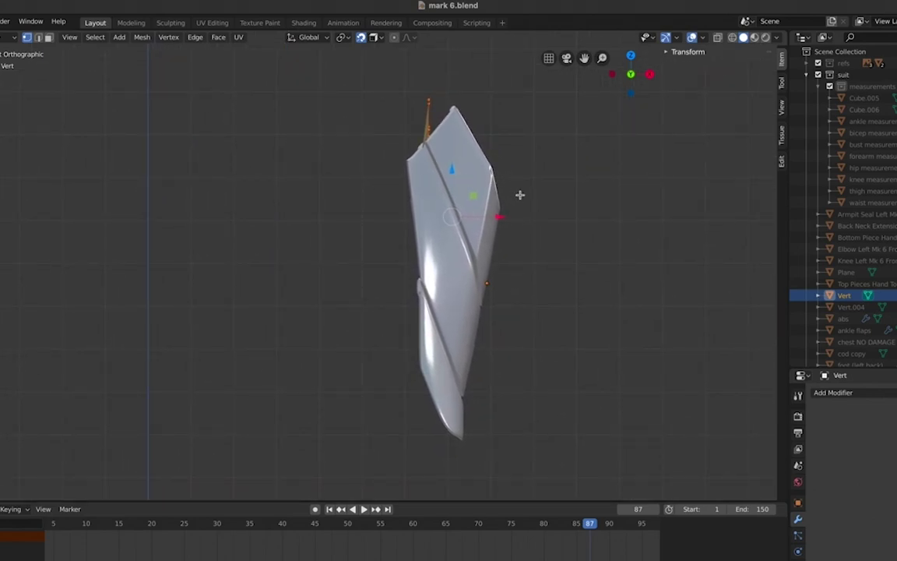
key("e")
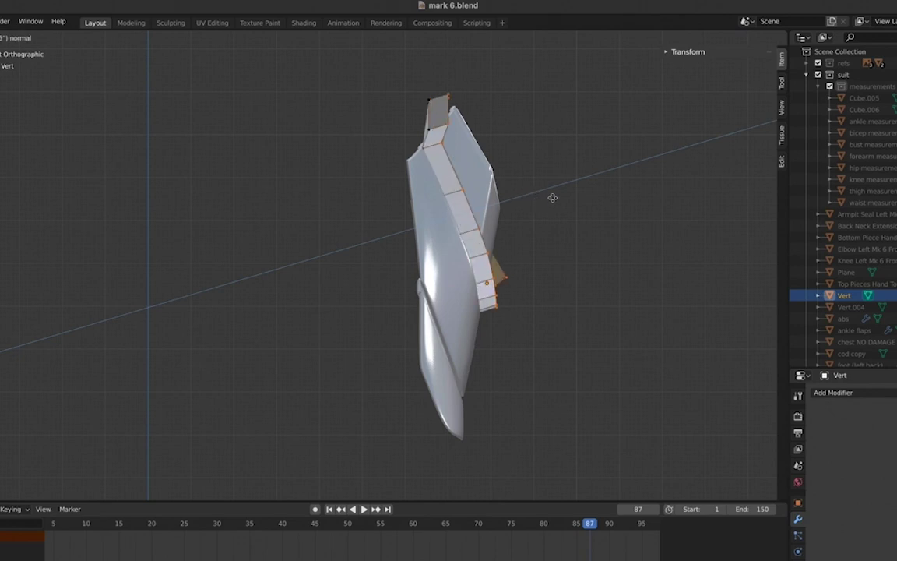
key("ctrl+i")
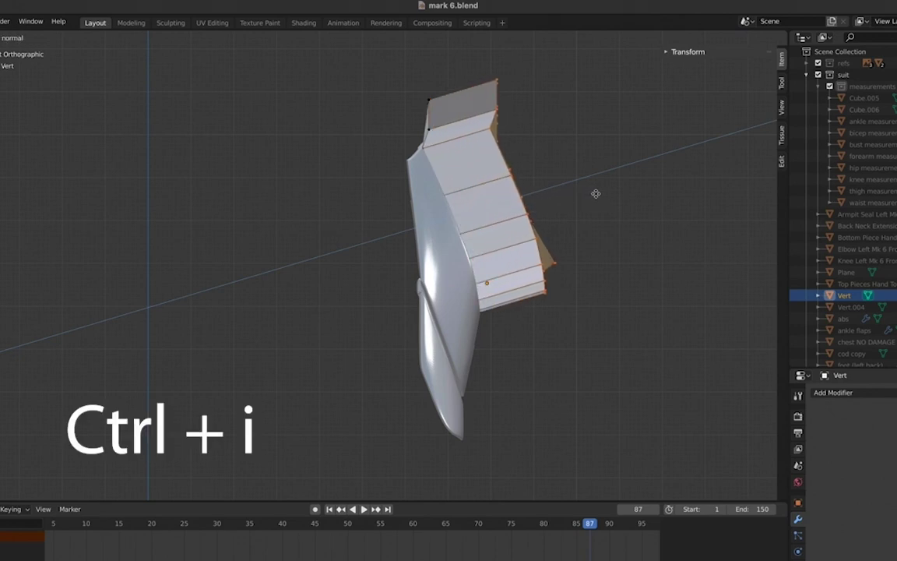
left_click(598, 194)
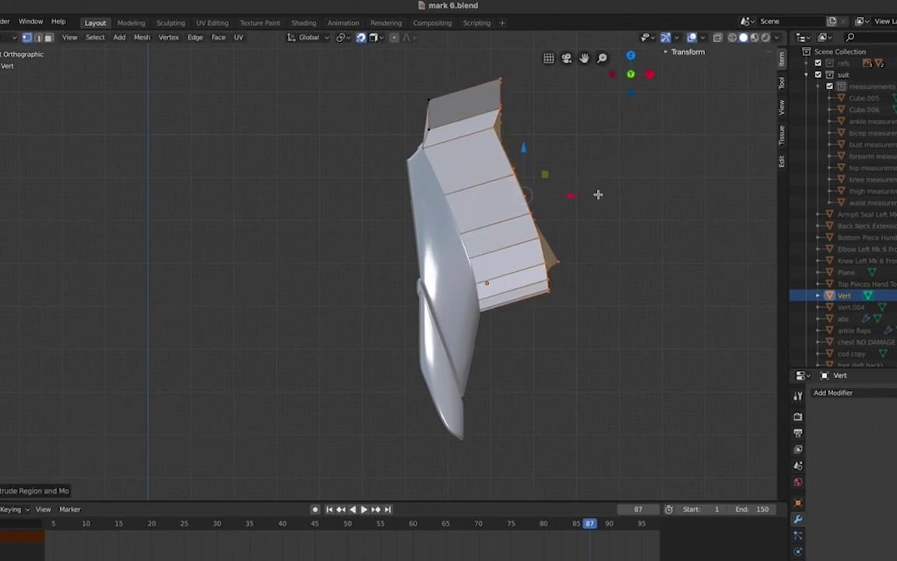
- Invert the selection, extrude the opposite face out behind the plates, and raise it slightly along the Z axis
key("ctrl+i")
key("e")
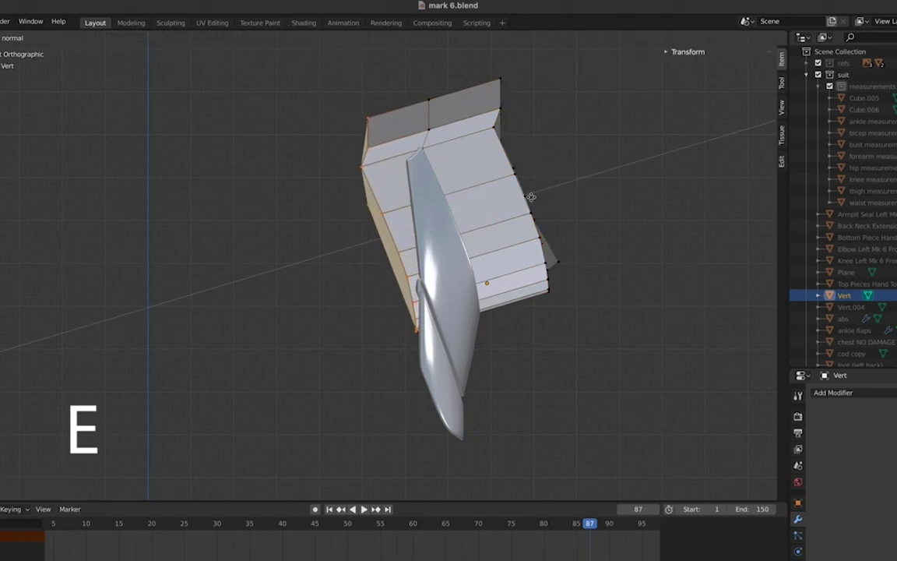
left_click(529, 197)
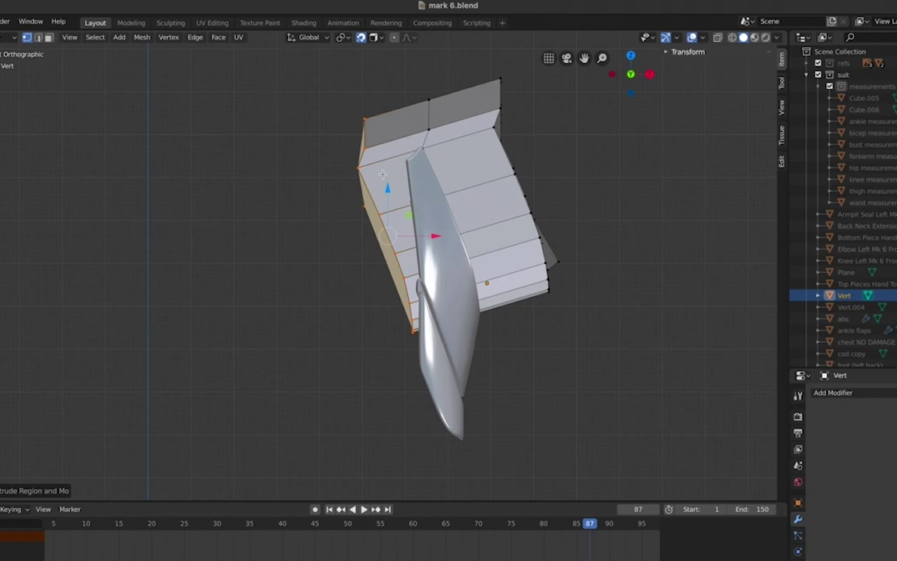
key("ctrl+KP_3")
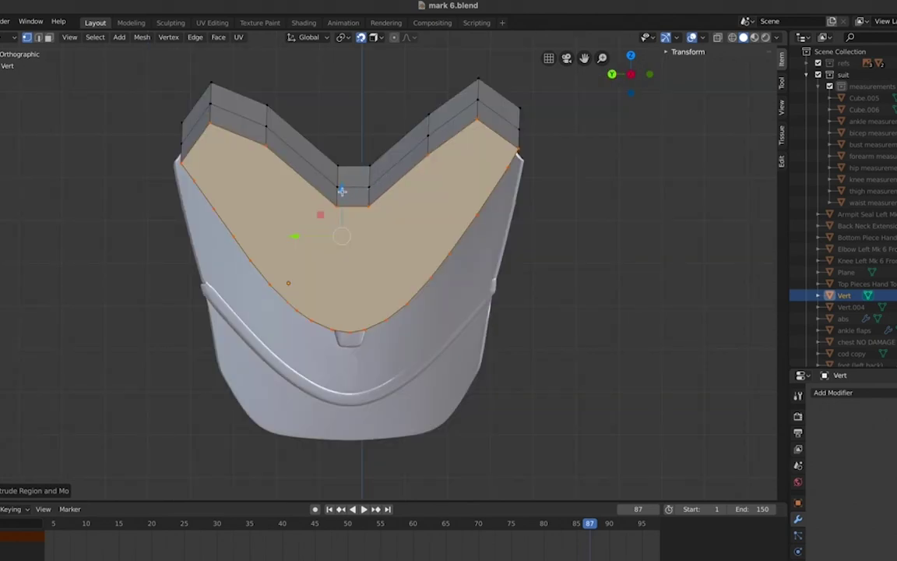
left_click_drag(342, 192, 342, 180)
- Examine the extruded volume from behind and from both sides, checking how it passes through the ab plates
scroll(342, 181, "right", 5)
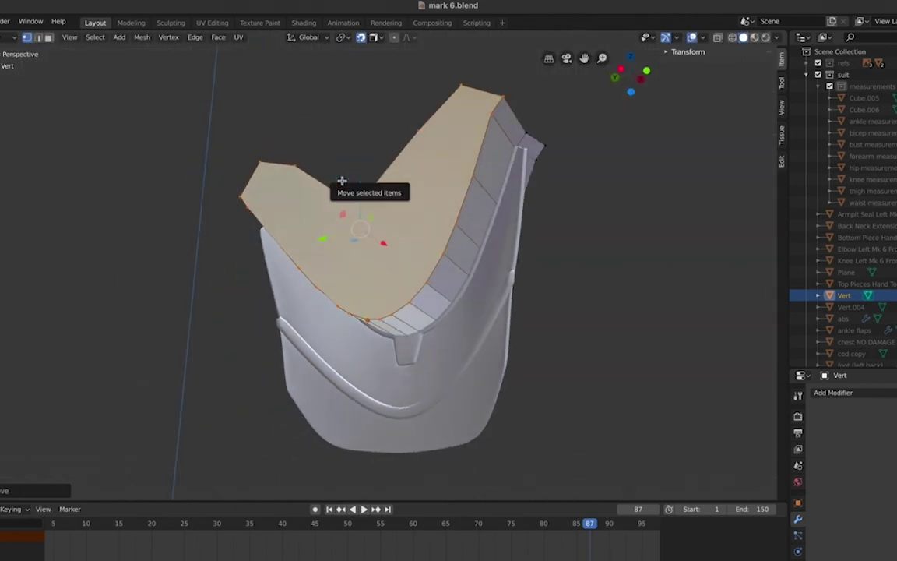
scroll(342, 180, "left", 10)
scroll(342, 181, "right", 10)
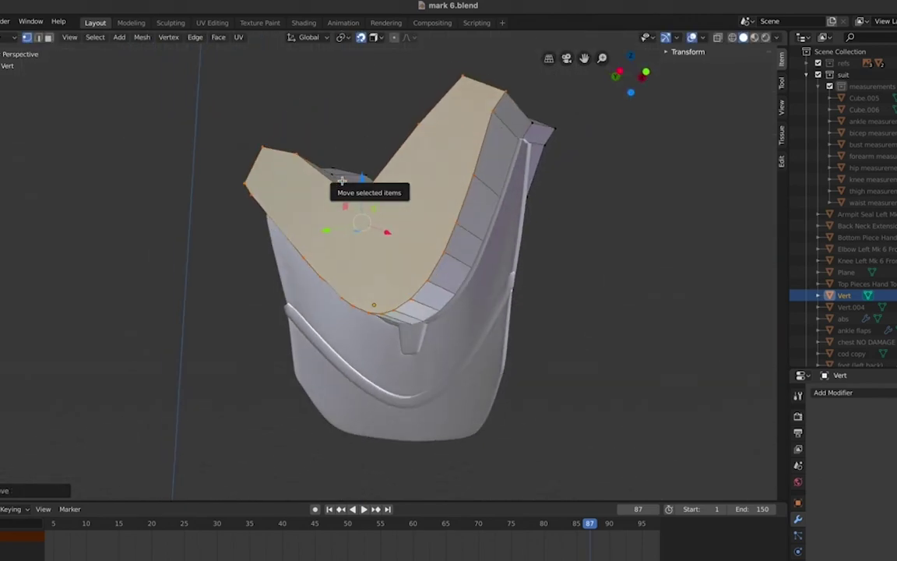
scroll(342, 180, "right", 10)
scroll(342, 181, "left", 8)
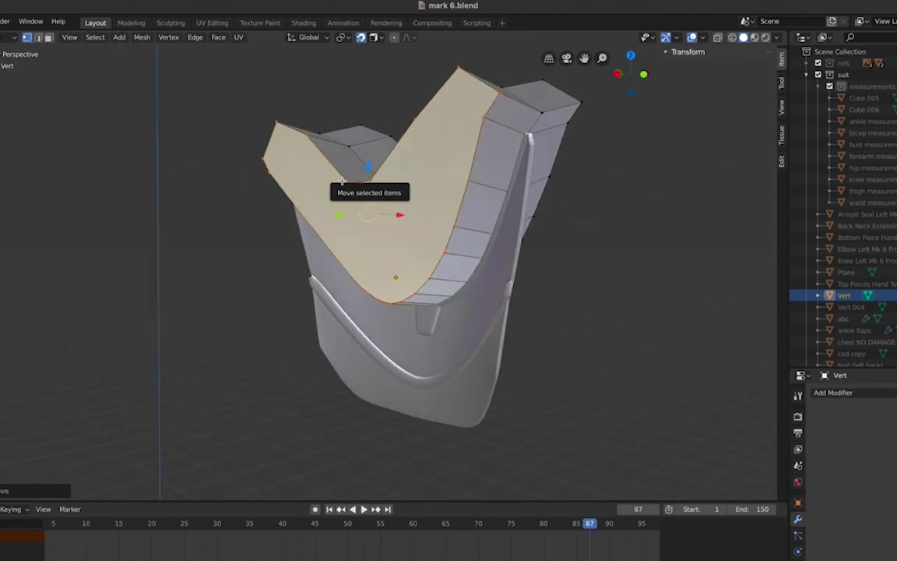
key("KP_6")
key("KP_6")
key("KP_6")
key("KP_6")
key("KP_6")
key("KP_6")
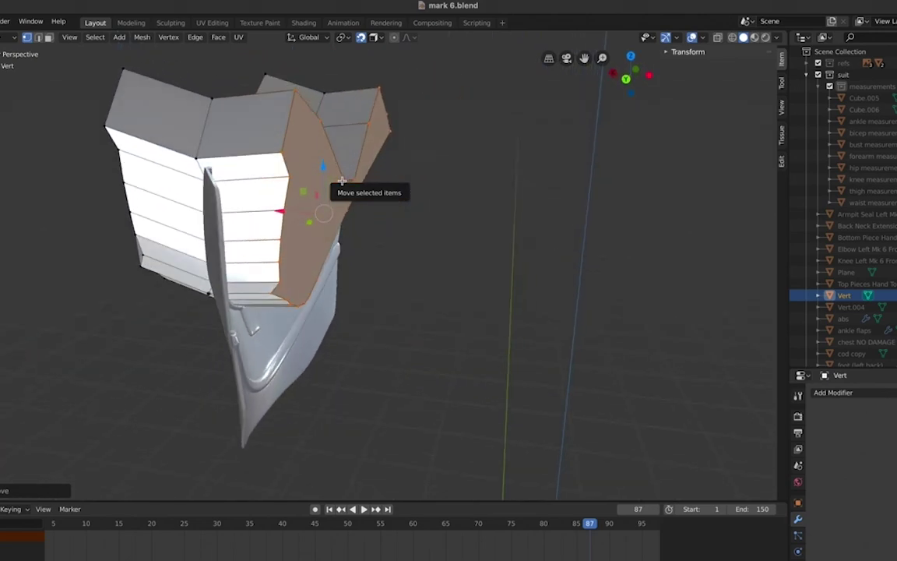
scroll(342, 181, "right", 10)
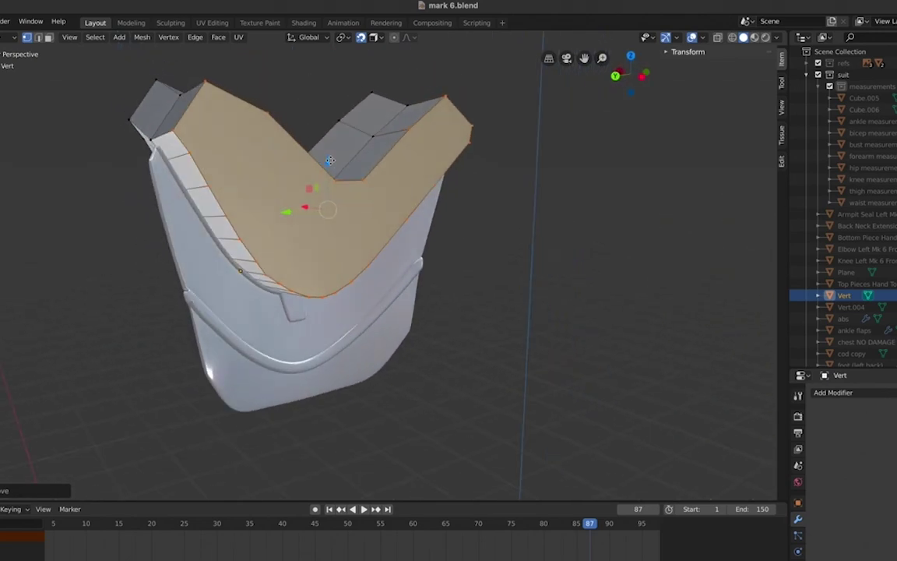
- Turn off snapping and raise the selected back face further along the Z axis
key("g")
key("z")
left_click_drag(331, 162, 330, 144)
left_click(363, 39)
left_click(330, 144)
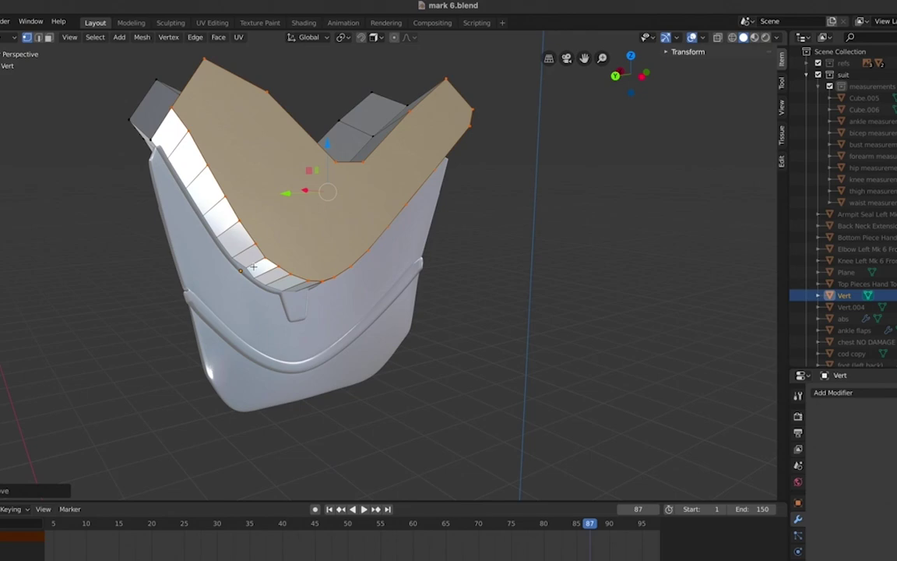
- Deselect the mesh and switch from Edit Mode to Object Mode
middle_click_drag(228, 241, 241, 275)
left_click(234, 242)
left_click_drag(178, 301, 197, 301)
middle_click_drag(185, 300, 362, 273)
key("KP_3")
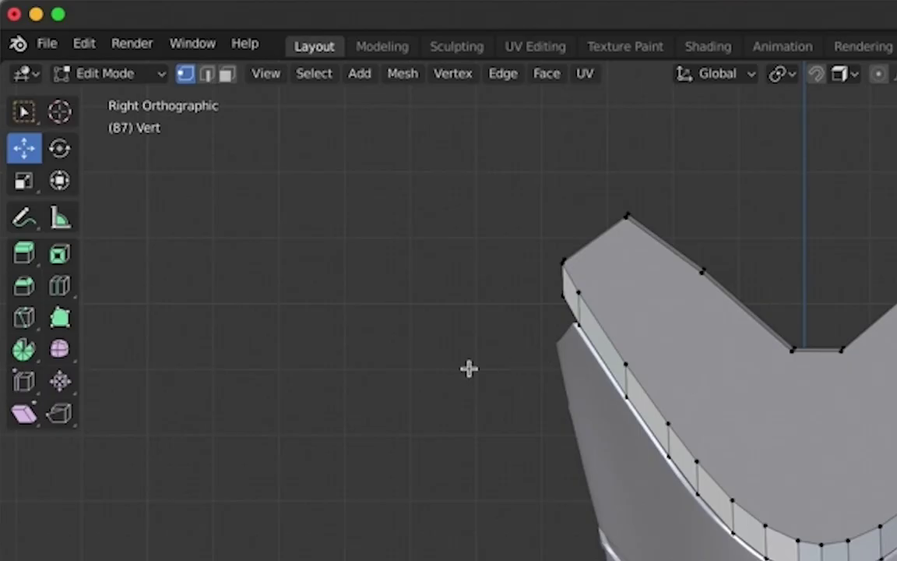
left_click(152, 74)
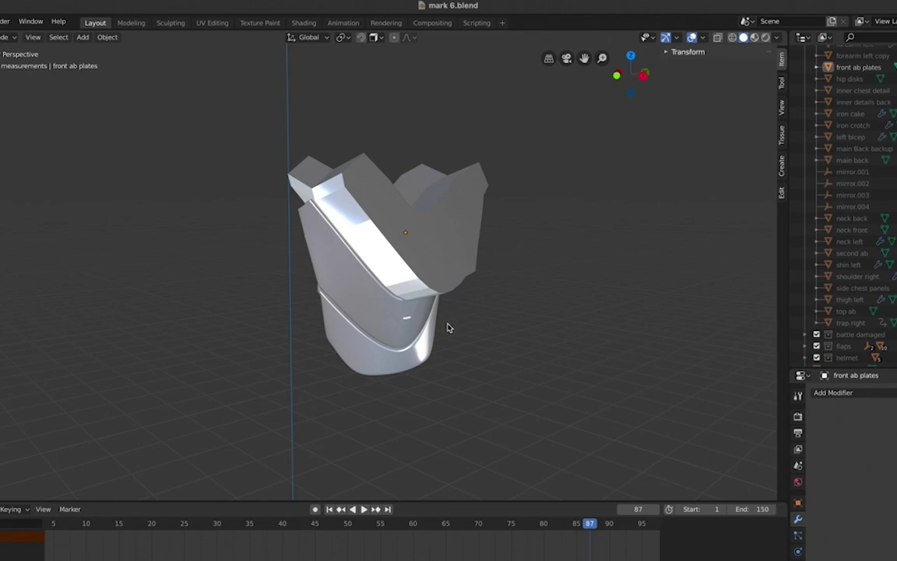
- Select Vert together with front ab plates, then copy and paste both objects to make duplicates
key("super+z")
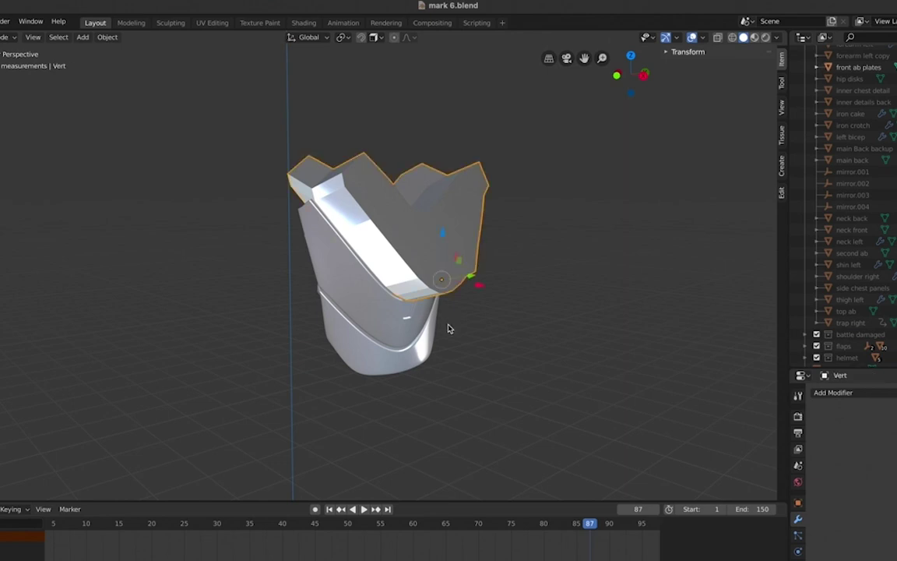
left_click(349, 305, "shift")
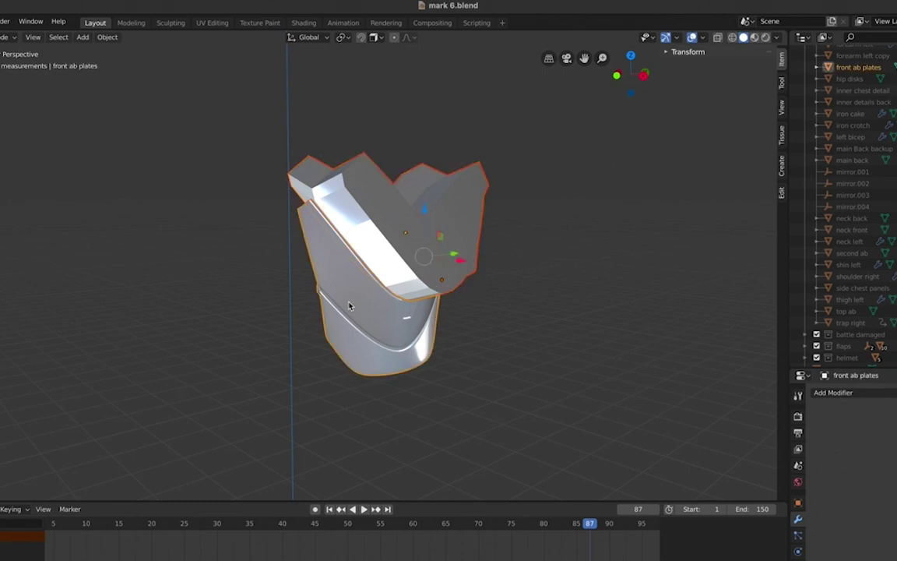
right_click(349, 305)
left_click(344, 292)
right_click(536, 327)
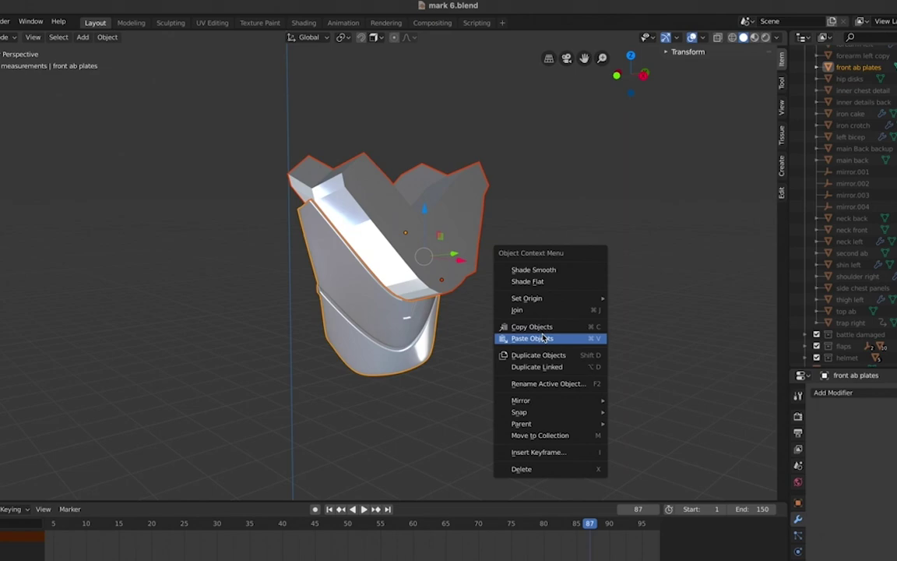
left_click(543, 338)
- Move the original Vert and front ab plates along the X axis away from their copies, and hide both originals
scroll(544, 337, "left", 10)
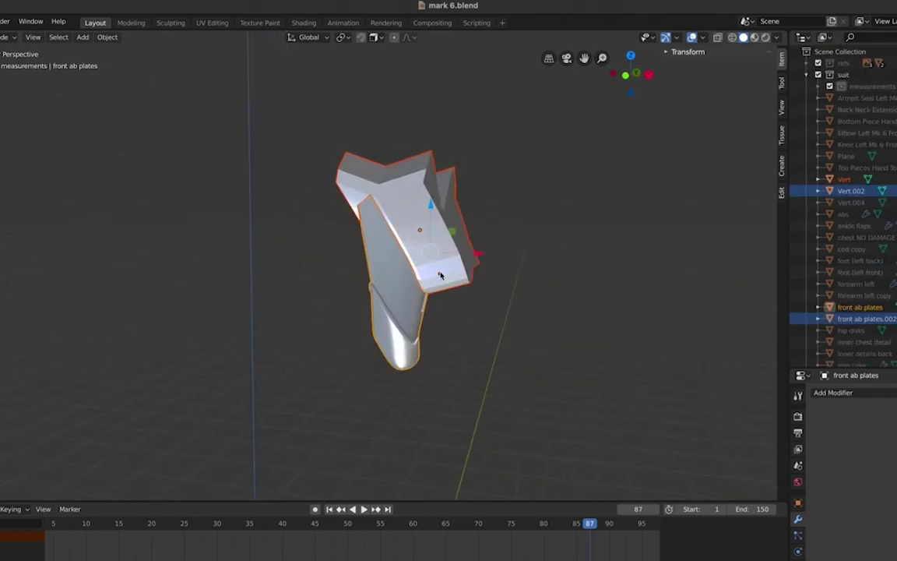
key("g")
key("x")
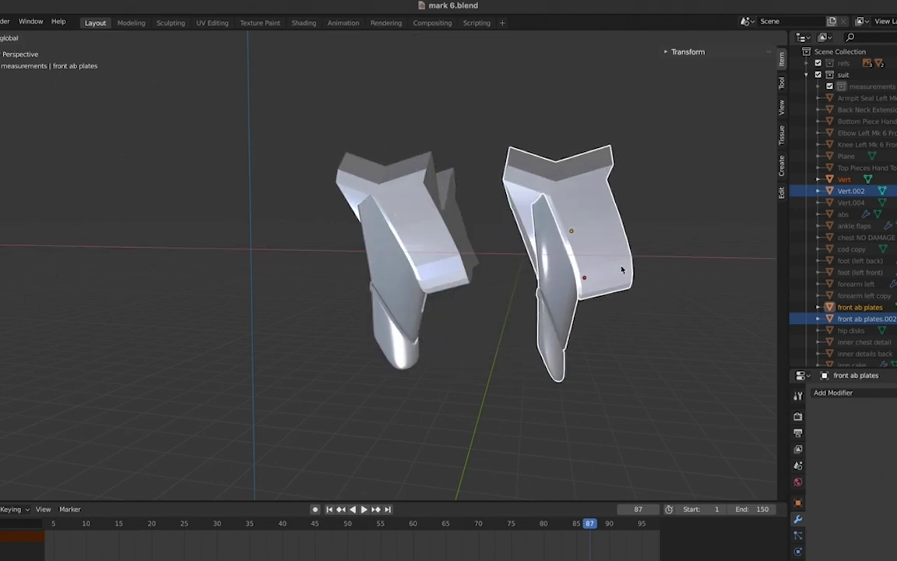
left_click(656, 258)
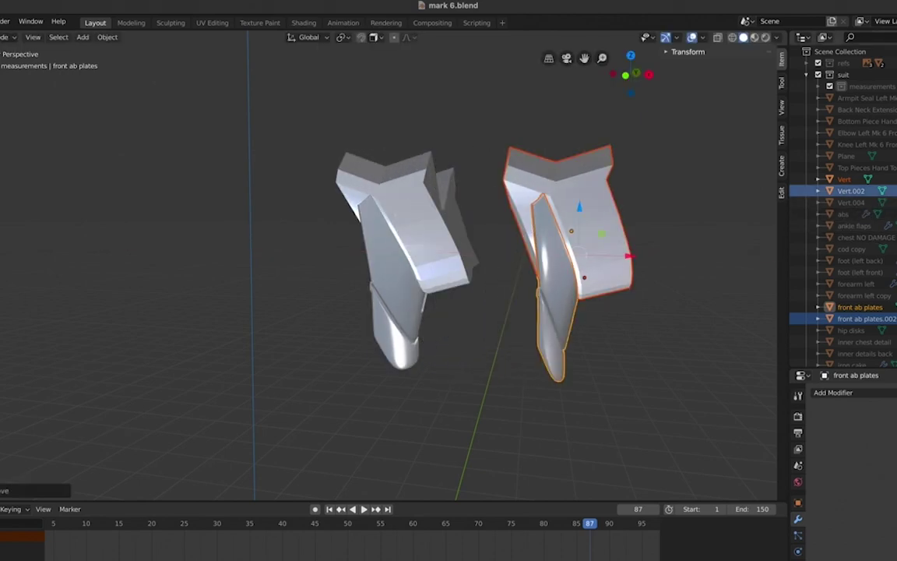
left_click(896, 179)
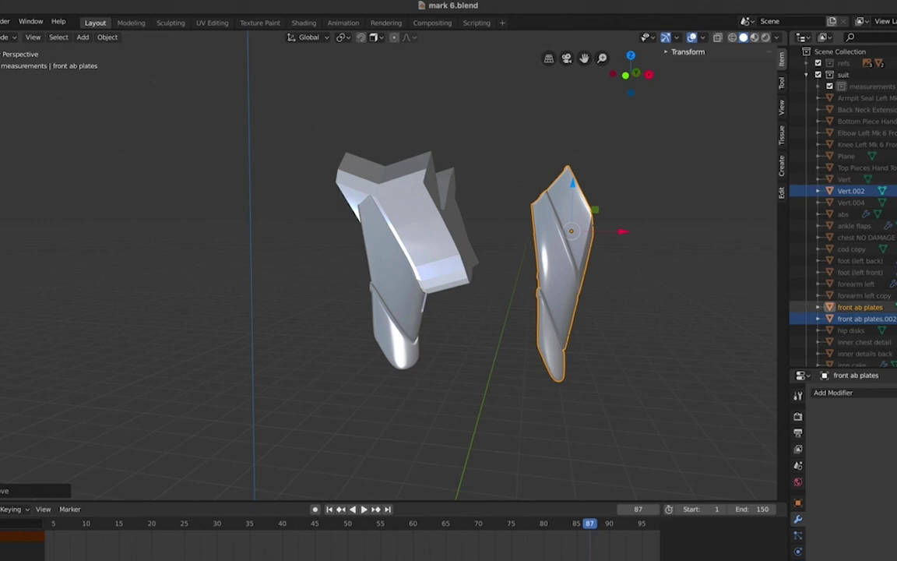
left_click(895, 307)
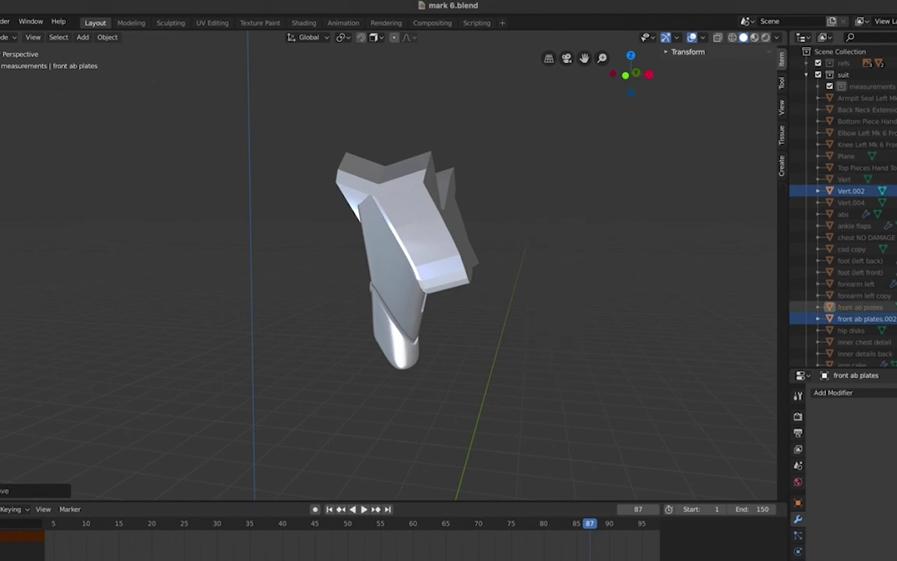
- Subtract the Vert.002 cutter from front ab plates.002 with an Auto Boolean Difference, then deselect the cut piece
left_click(457, 247)
scroll(458, 247, "right", 5)
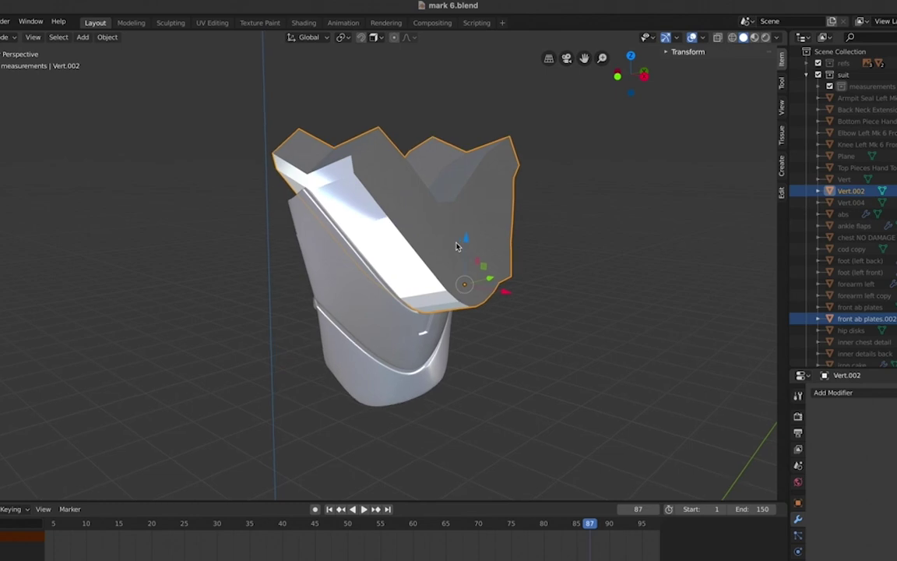
middle_click_drag(457, 247, 460, 269)
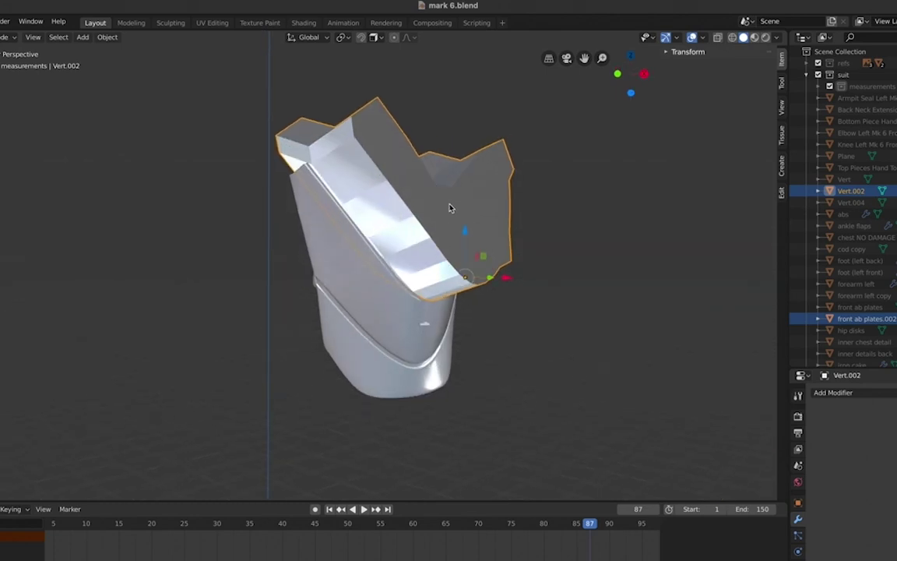
left_click(348, 304, "shift")
key("shift+ctrl+b")
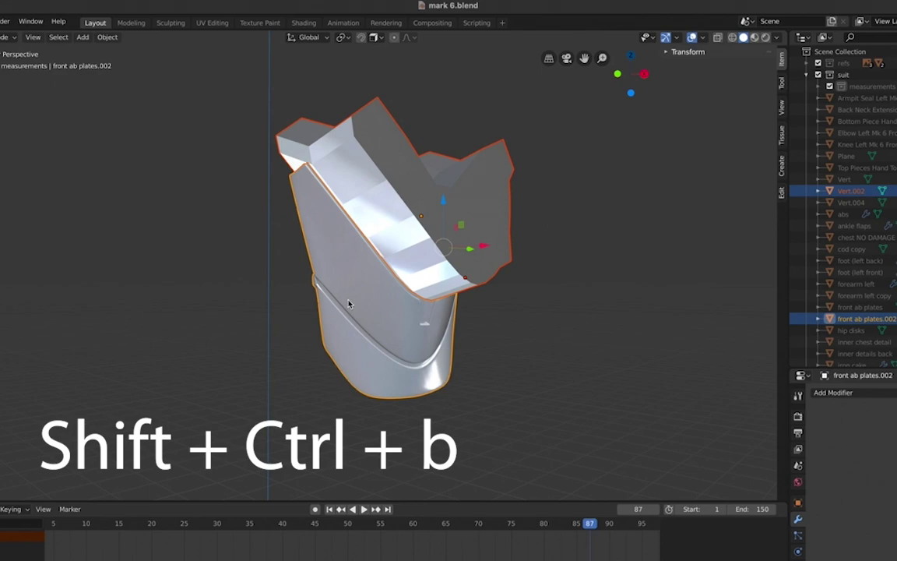
key("shift+ctrl+b")
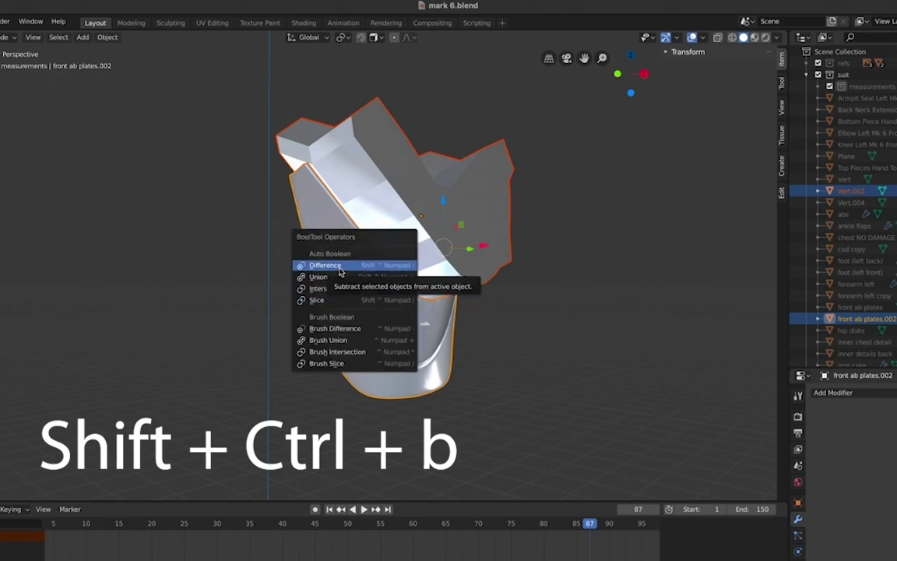
left_click(340, 270)
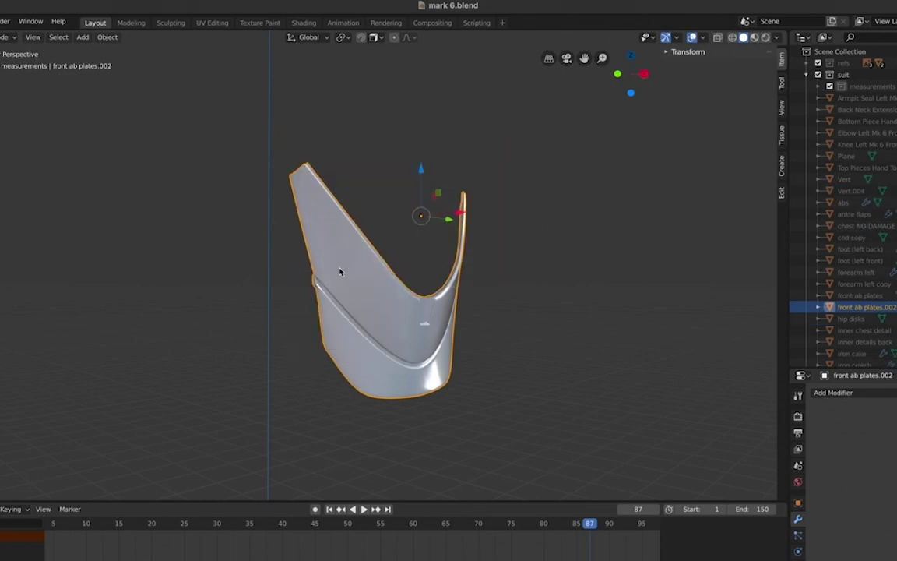
scroll(339, 272, "right", 10)
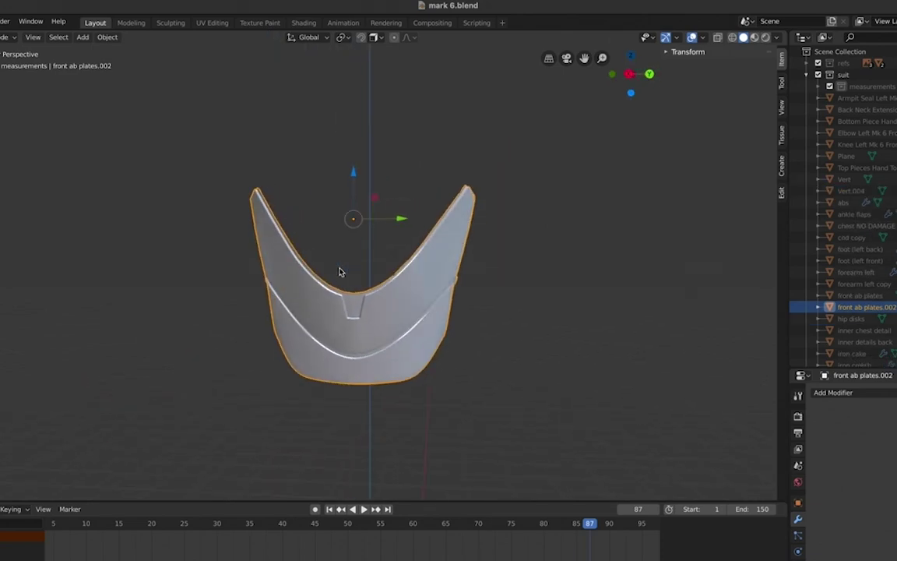
left_click(201, 261)
scroll(200, 262, "left", 5)
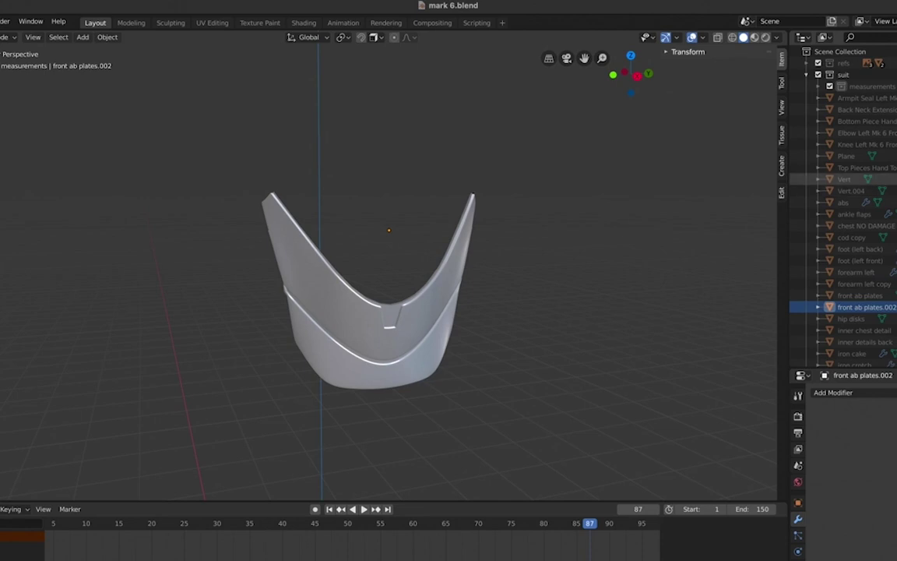
- Unhide the original Vert and front ab plates, and keep only their overlapping volume with an Auto Boolean Intersect on front ab plates
left_click(895, 179)
left_click(896, 295)
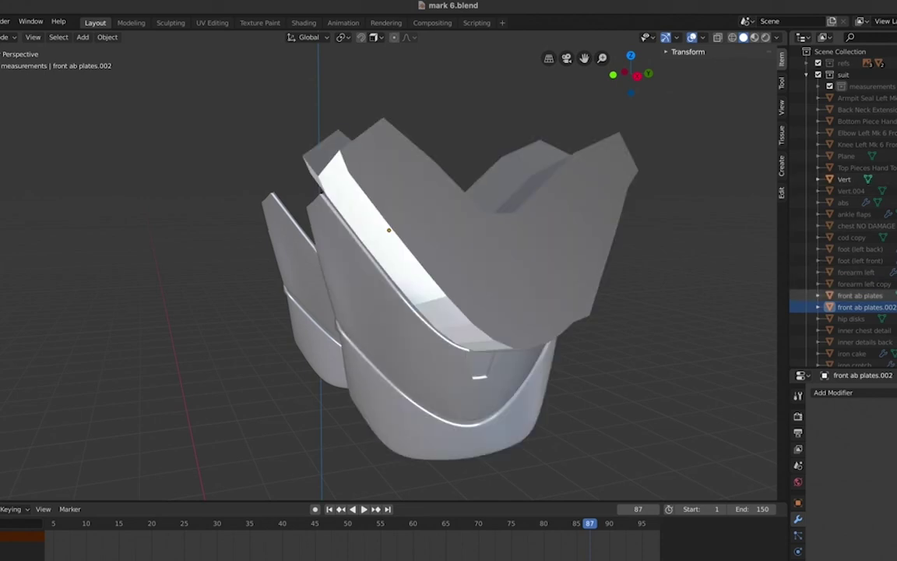
left_click(527, 246)
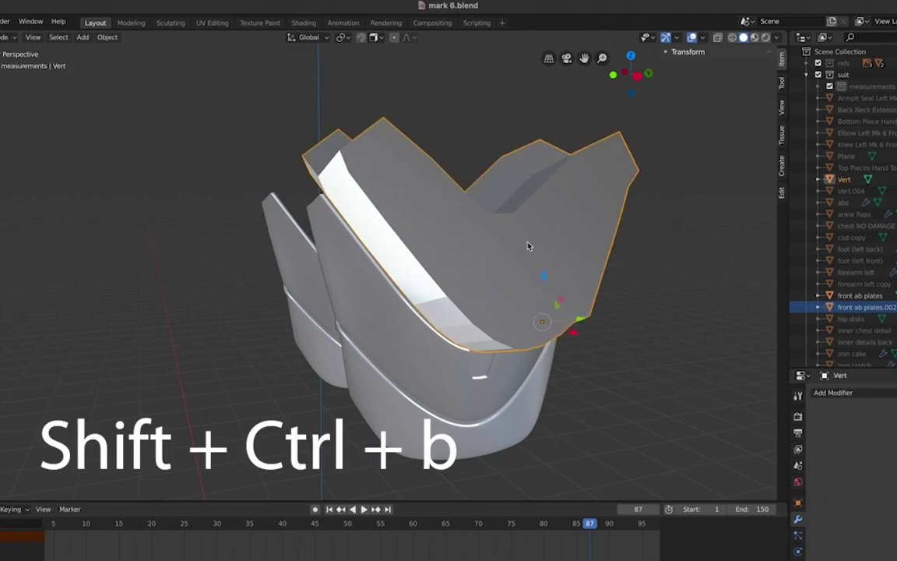
left_click(383, 351, "shift")
key("ctrl+shift+b")
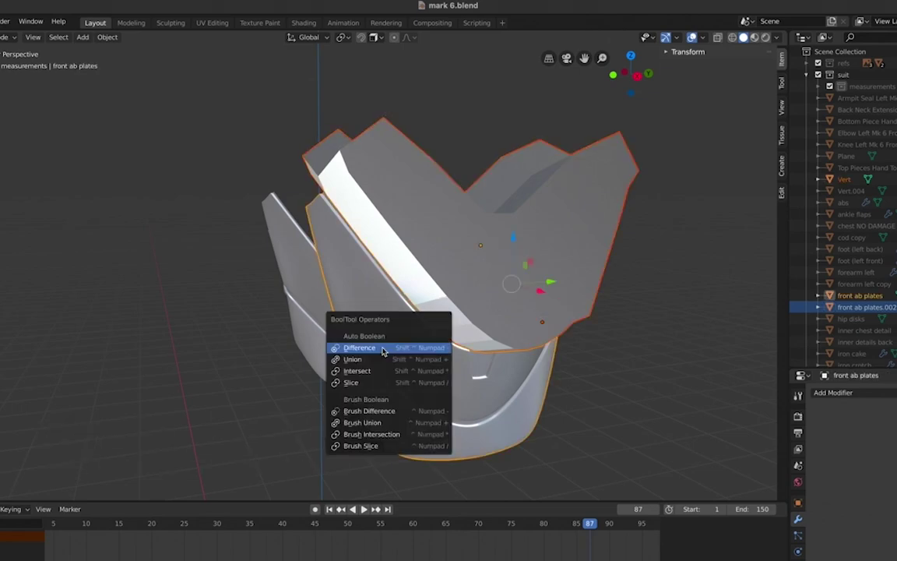
left_click(357, 372)
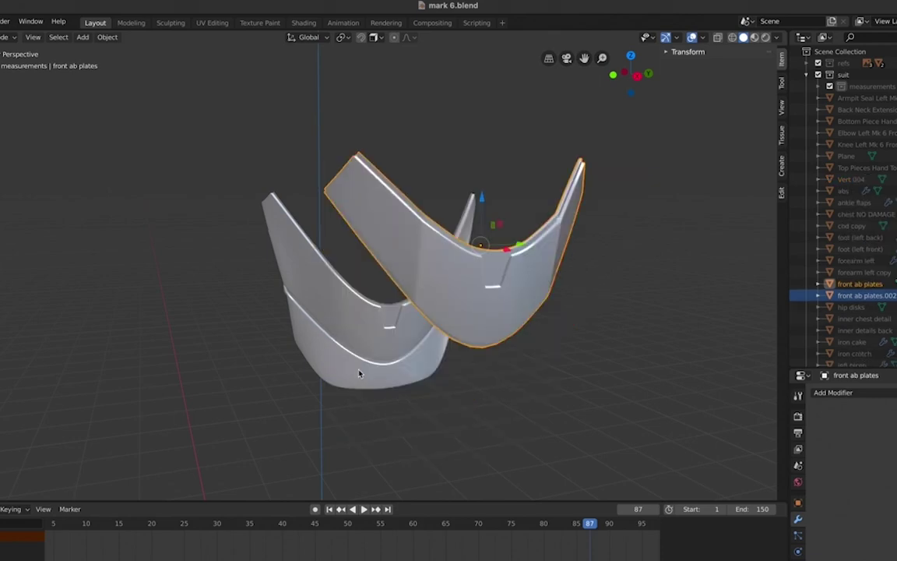
- Move the intersected front ab plates piece along the X axis back toward front ab plates.002
scroll(359, 374, "right", 2)
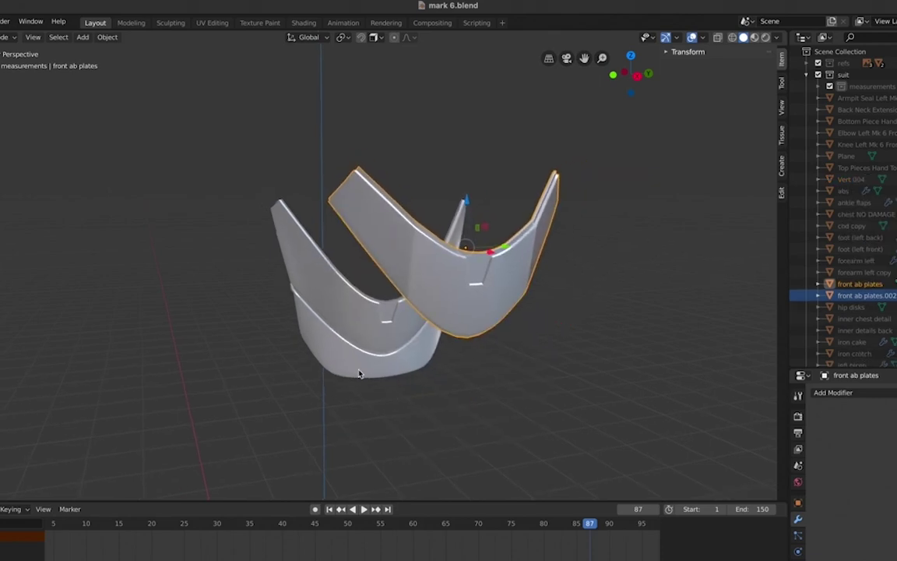
scroll(359, 374, "left", 10)
key("KP_1")
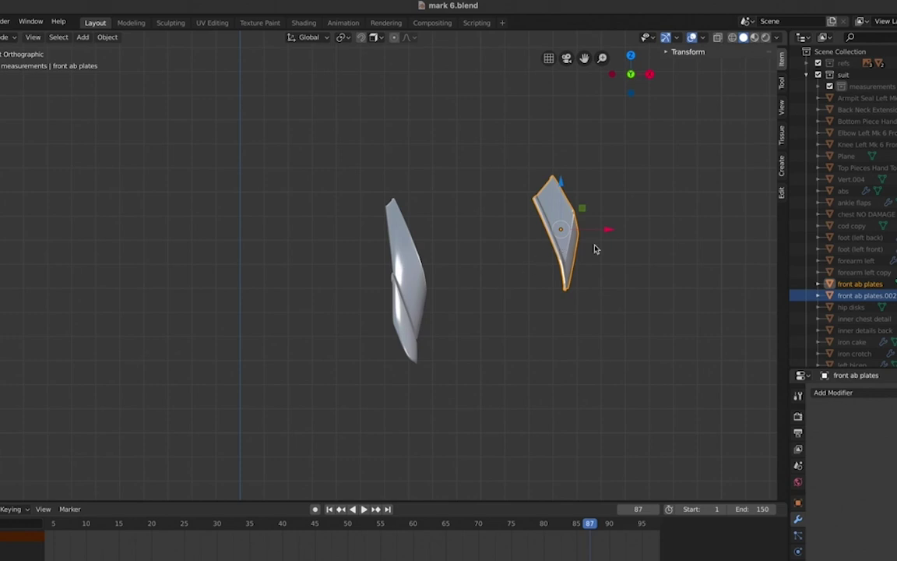
left_click_drag(605, 229, 551, 228)
key("g")
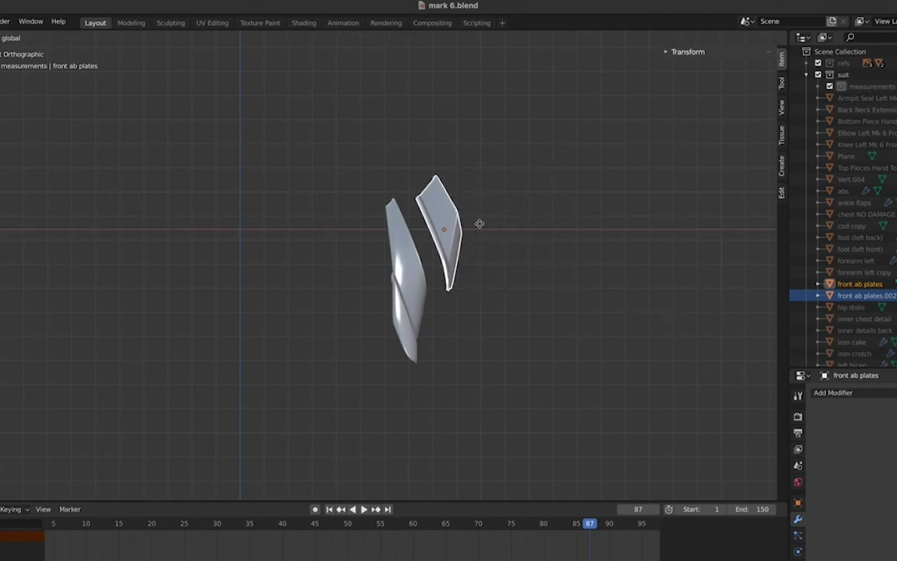
left_click_drag(470, 222, 468, 222)
- Compare the separated plates in a view along the X axis, hiding front ab plates and showing it again
key("KP_3")
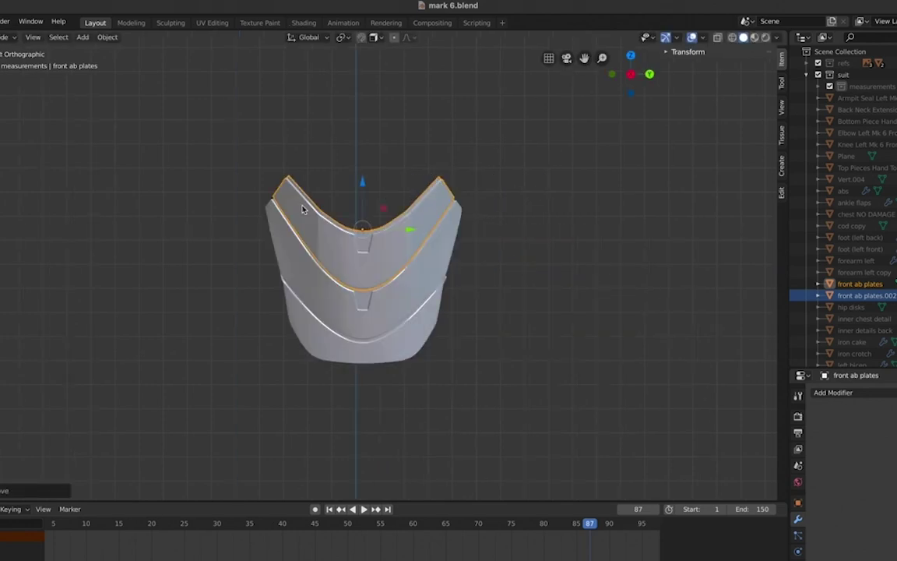
scroll(245, 168, "up", 3)
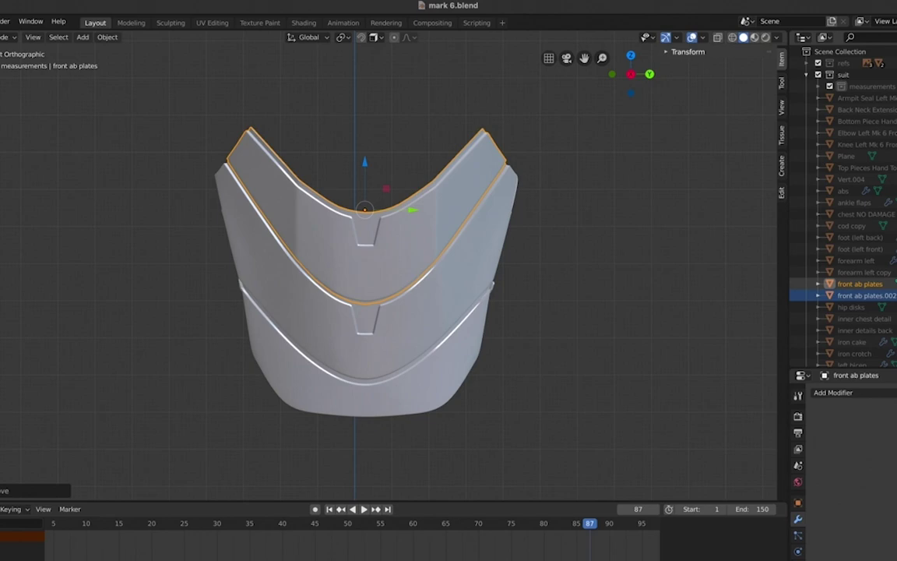
left_click(896, 284)
left_click(896, 285)
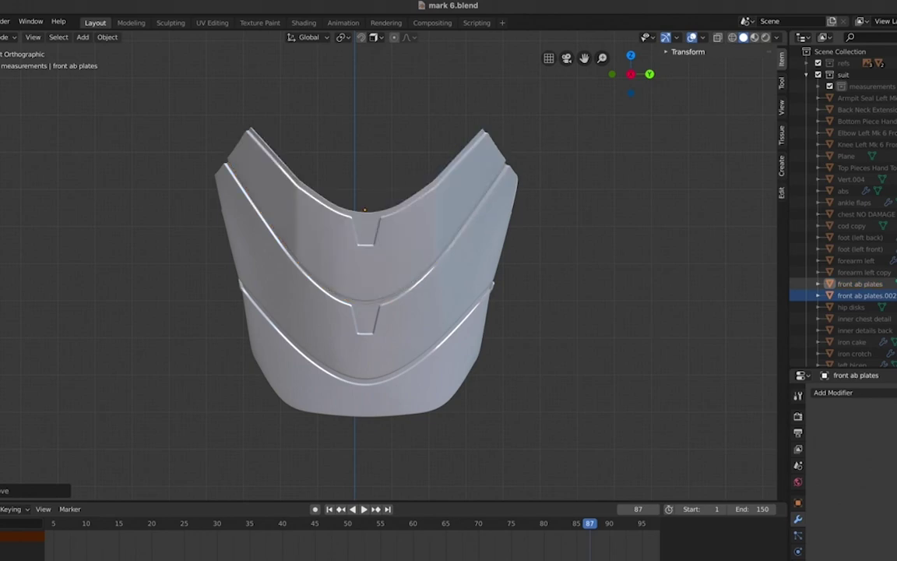